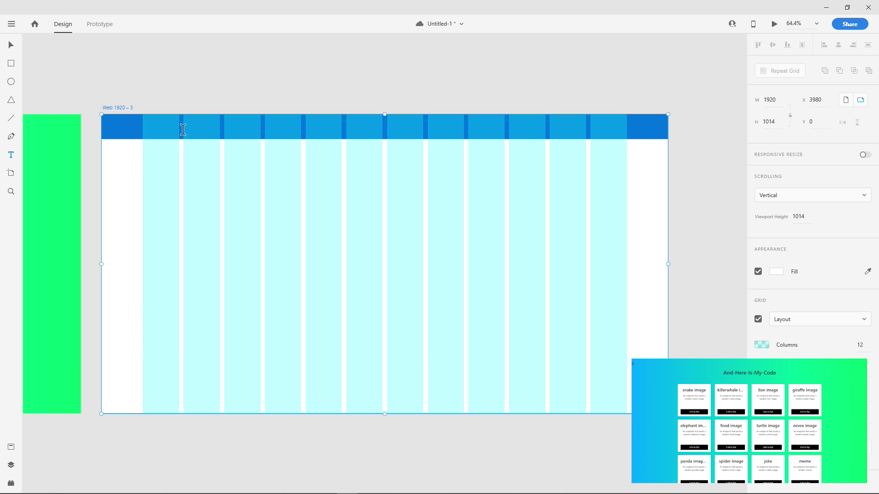
Add a white 'and-here-is-my-code' title in Nunito to the nav bar.
click(162, 128)
text(and-here-is-my-code)
click(772, 380)
click(638, 320)
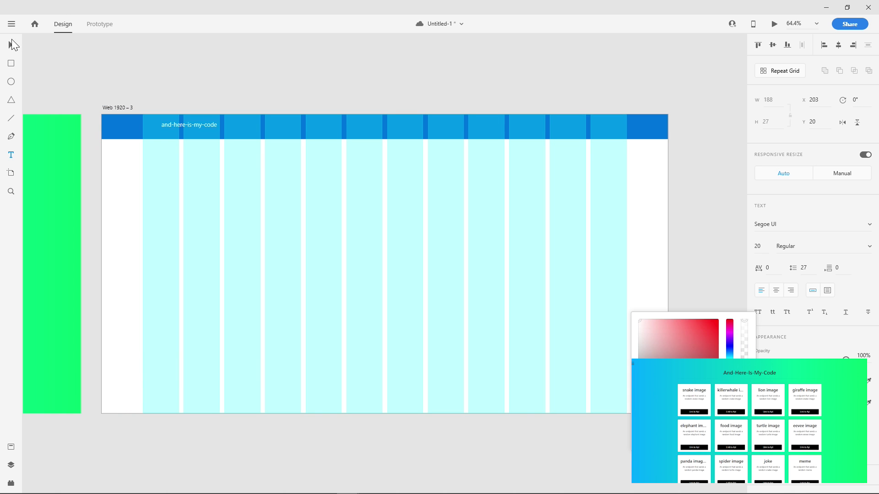
click(12, 45)
click(852, 225)
text(Nunito)
key(Return)
Hide the layout columns, move the title into the bar, and make it 26 Bold.
click(118, 107)
click(758, 319)
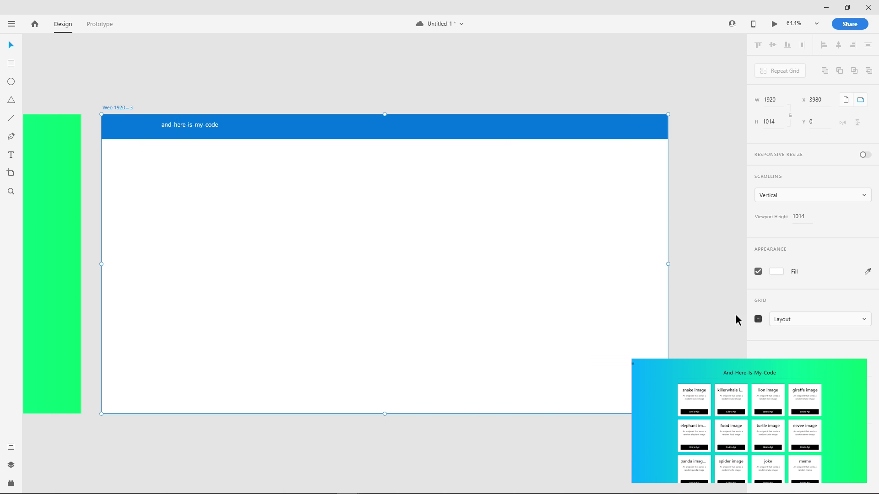
drag(190, 124, 519, 128)
click(758, 246)
key(Up)
key(Up)
key(Up)
key(Up)
key(Up)
key(Up)
click(870, 247)
click(801, 304)
Duplicate the title into 'About' and 'API' links on the bar's right.
click(226, 97)
double_click(495, 127)
key(BackSpace)
text(About)
key(Escape)
double_click(520, 128)
text(API)
Paste the Discord and Twitter icons at the right end of the nav bar.
drag(428, 7, 395, 60)
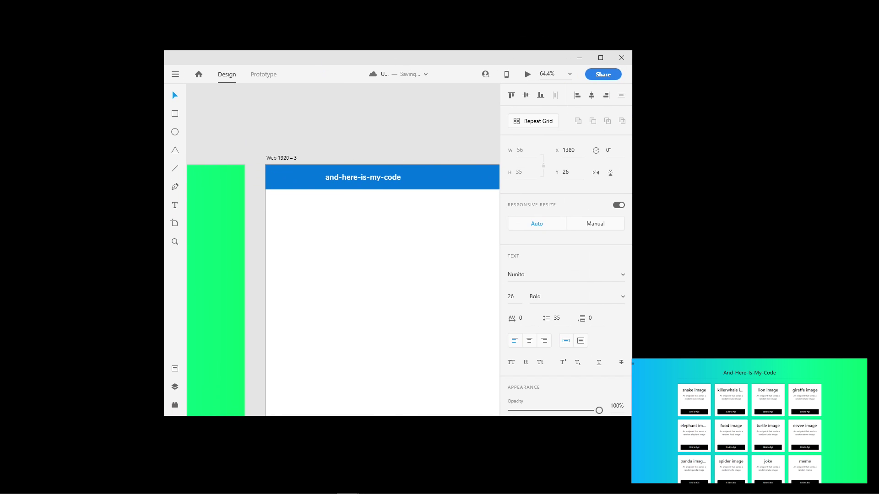
double_click(357, 59)
key(ctrl+v)
mouse_move(587, 132)
mouse_down()
mouse_move(567, 128)
mouse_move(608, 126)
mouse_move(581, 128)
mouse_up()
Shift the About and APIs links rightward against the 12-column layout grid.
click(124, 109)
click(758, 319)
click(517, 127)
drag(471, 128, 496, 129)
click(119, 108)
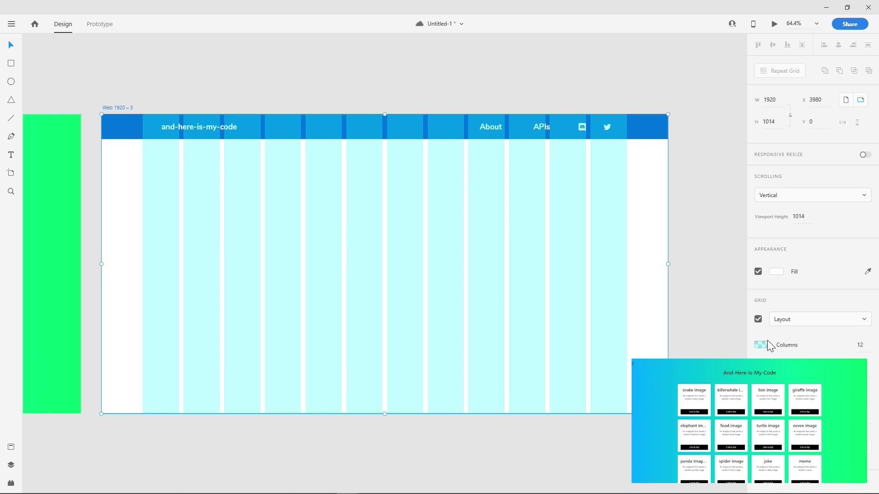
click(758, 319)
click(385, 211)
Drag the artboard's bottom edge down to make it 1388 tall.
scroll(365, 204, down, 3)
click(119, 67)
drag(386, 373, 386, 486)
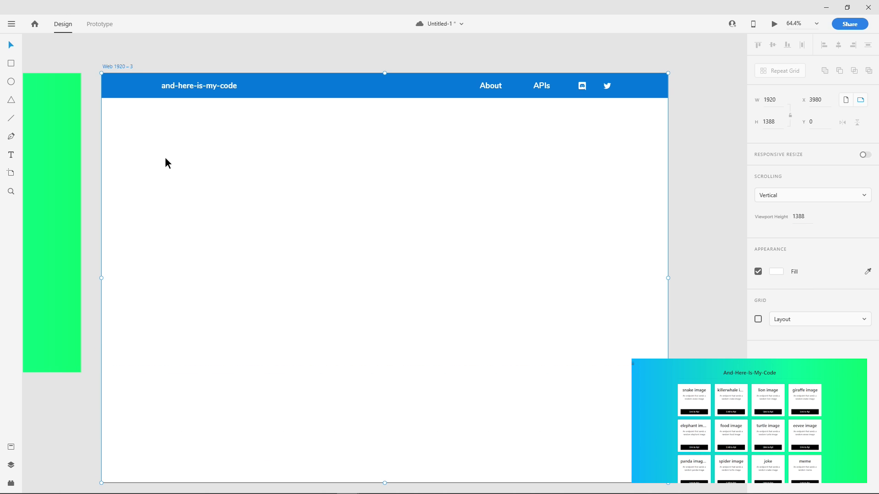
Draw a wide intro paragraph box under the nav bar in grey Regular text.
key(t)
drag(161, 123, 611, 178)
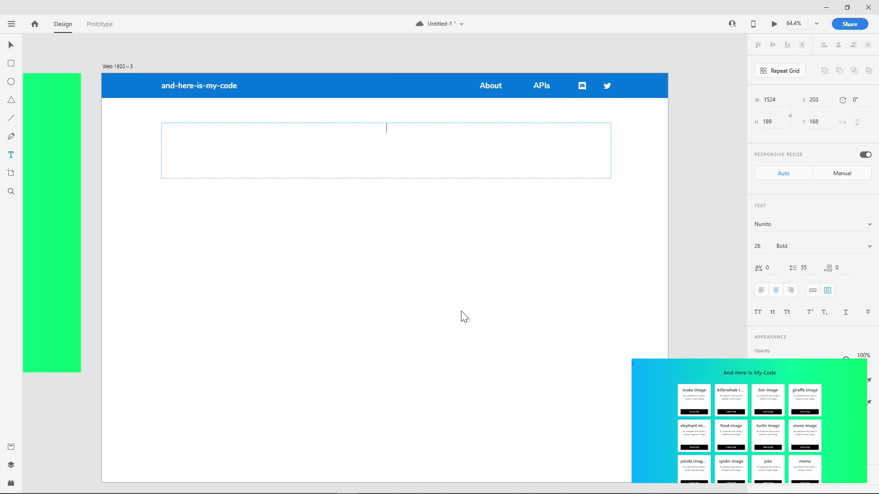
key(Escape)
click(772, 381)
drag(673, 385, 620, 381)
click(869, 246)
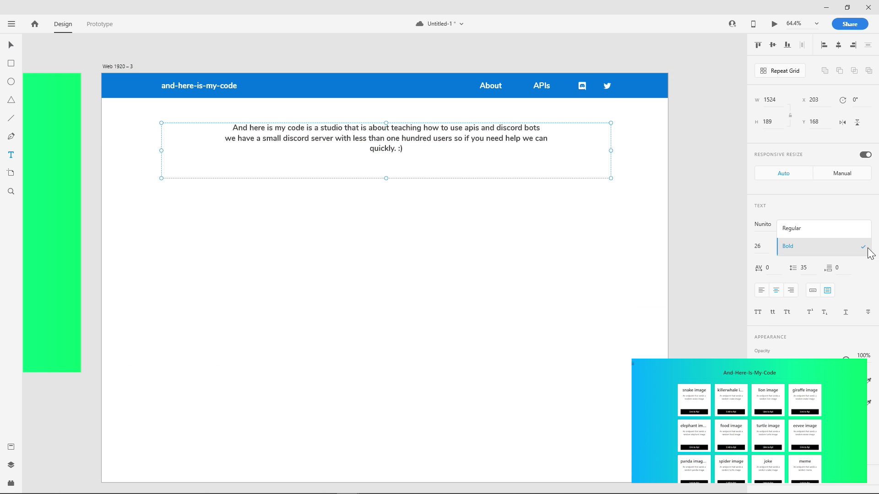
click(852, 230)
Set the paragraph font size to 28 and nudge it slightly down.
click(759, 246)
key(Up)
key(Up)
key(Up)
key(Down)
key(Escape)
drag(390, 147, 387, 157)
scroll(492, 221, down, 1)
click(493, 220)
Draw a 235×309 card rectangle with a drop shadow and rounded corners.
drag(162, 192, 231, 283)
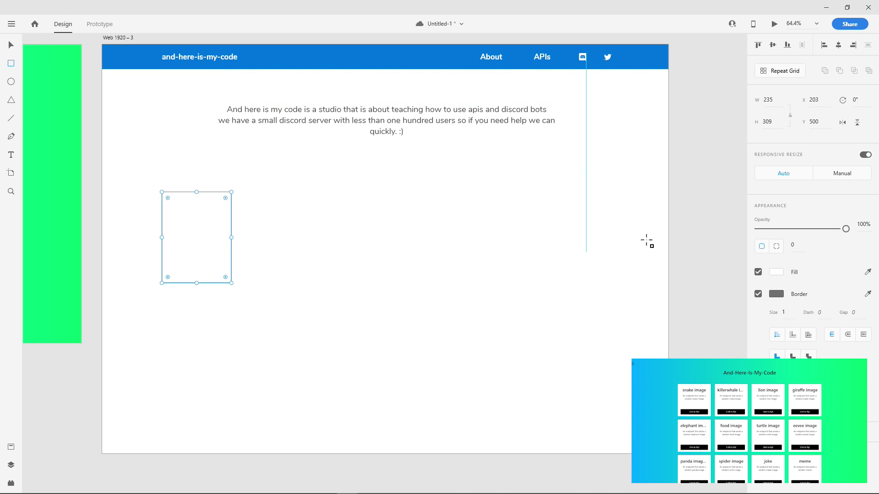
click(758, 316)
click(821, 333)
key(Up)
key(Up)
key(Up)
key(Up)
key(Up)
key(Up)
key(Up)
key(Up)
key(Up)
key(Up)
key(Up)
key(Up)
key(Up)
key(Up)
key(Up)
key(Up)
key(Up)
click(854, 335)
key(Up)
key(Up)
key(Up)
key(Up)
key(Up)
key(Up)
key(Up)
key(Up)
key(Up)
key(Up)
key(Up)
key(Up)
key(Up)
click(781, 334)
key(Up)
key(Up)
key(Up)
key(Up)
key(Up)
key(Up)
key(Up)
key(Up)
key(Up)
key(Up)
key(Up)
key(Up)
key(Up)
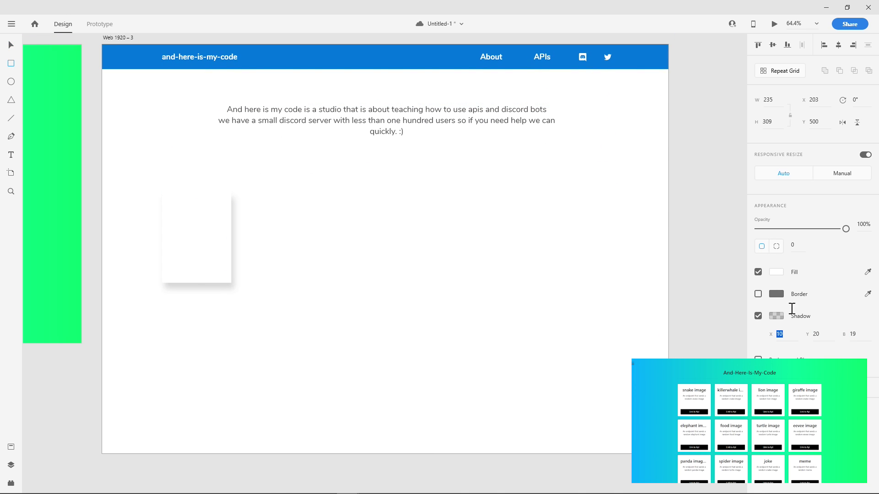
mouse_move(226, 198)
mouse_down()
mouse_move(220, 209)
mouse_move(231, 197)
mouse_up()
Make the card's shadow much more transparent with a blur of 37.
click(776, 316)
drag(744, 321, 745, 326)
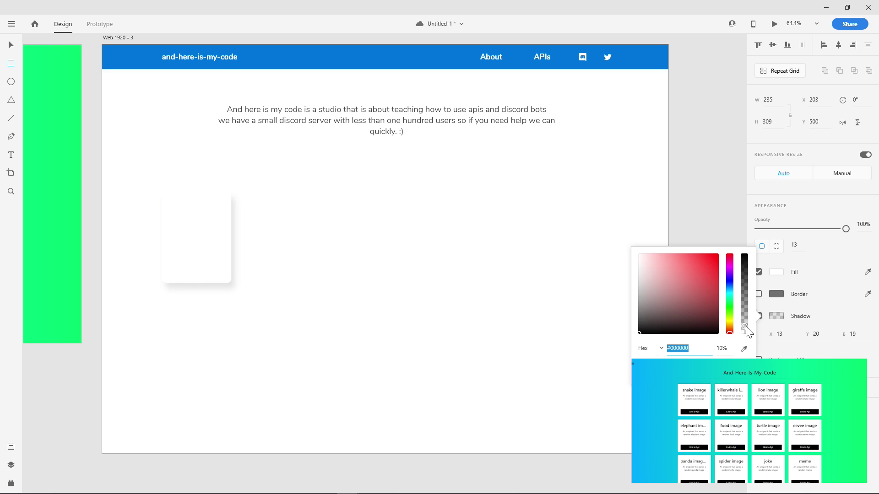
click(854, 334)
key(Up)
key(Up)
key(Up)
key(Up)
key(Up)
key(Up)
key(Up)
key(Up)
key(Up)
key(Up)
key(Up)
key(Up)
key(Up)
key(Up)
key(Up)
key(Up)
key(Up)
key(Up)
click(12, 45)
Add a black 'Snake Image' title at the top of the card.
scroll(206, 230, up, 5)
drag(213, 233, 377, 220)
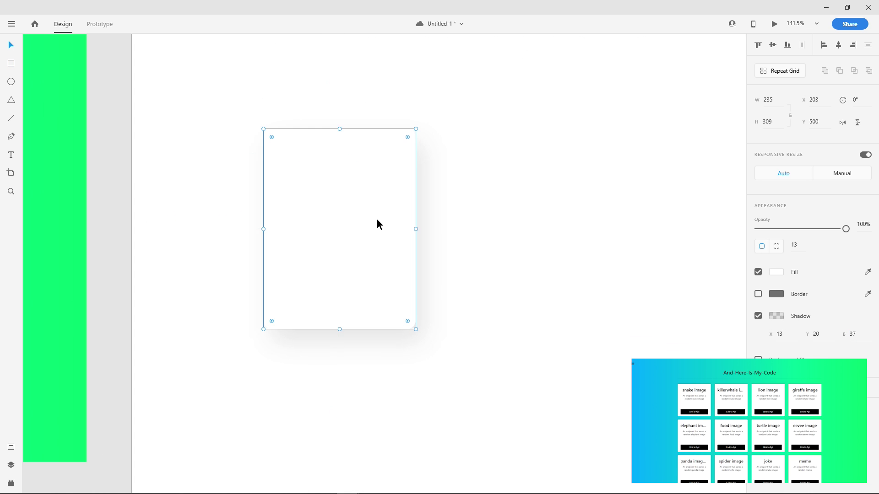
click(12, 155)
drag(264, 165, 417, 199)
text(Snake Image)
key(Escape)
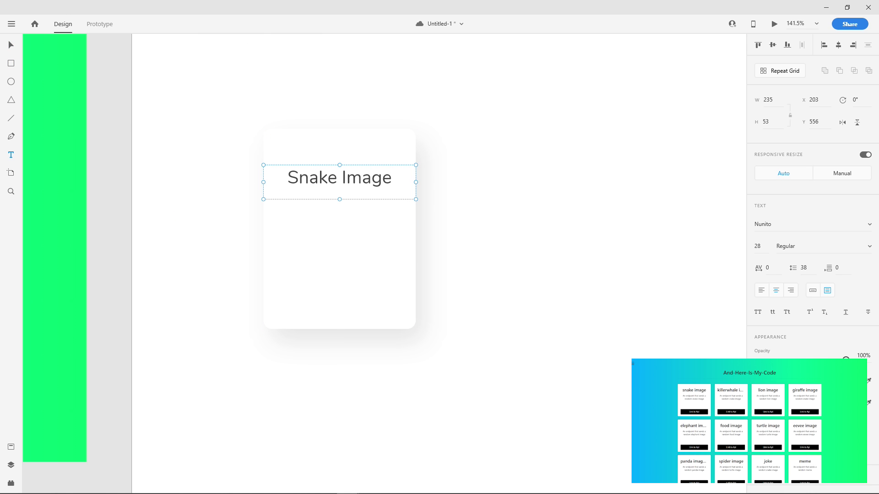
click(761, 381)
drag(639, 366, 637, 402)
click(12, 45)
drag(339, 199, 339, 190)
drag(338, 175, 338, 158)
Duplicate the title as the description 'An endpoint that sends a random snake image…'.
key(ctrl+d)
drag(338, 161, 340, 261)
click(758, 246)
key(Down)
key(Down)
key(Down)
key(Down)
key(Down)
key(Down)
key(Down)
key(Down)
key(Down)
key(Down)
key(Down)
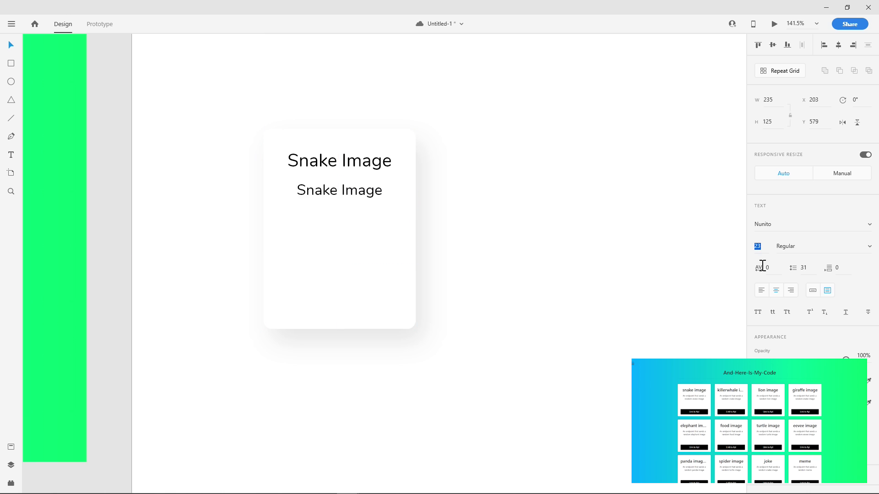
click(343, 188)
double_click(355, 188)
key(ctrl+a)
text(An endpoint that sends a random snake image to a user for whatever purpose.)
key(Escape)
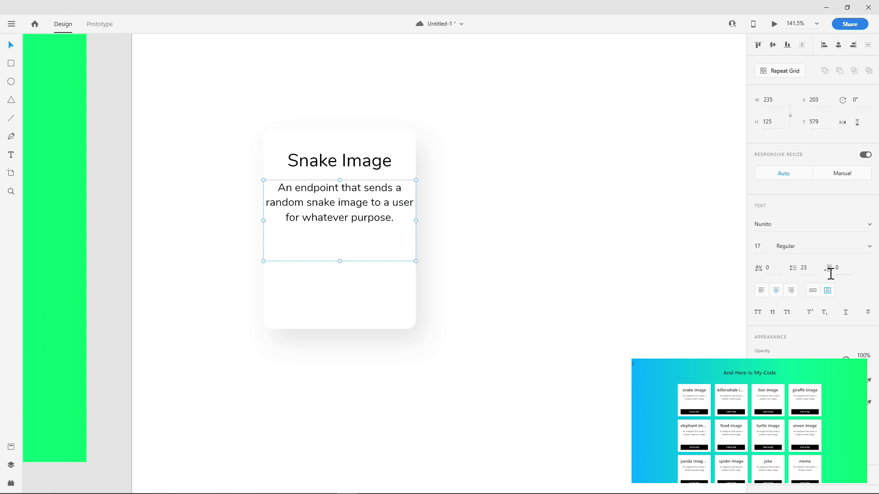
Set the description to size 16, bold the title, and narrow and lower the description.
click(759, 247)
key(Down)
key(Down)
key(Up)
click(371, 228)
click(358, 163)
click(836, 246)
click(836, 265)
click(380, 216)
drag(415, 220, 396, 220)
drag(366, 215, 366, 221)
Draw a borderless button rectangle filled with the nav bar blue under the description.
key(r)
mouse_move(265, 275)
mouse_down()
mouse_move(412, 301)
mouse_move(396, 290)
mouse_up()
click(760, 295)
drag(367, 256, 490, 213)
click(779, 272)
click(729, 250)
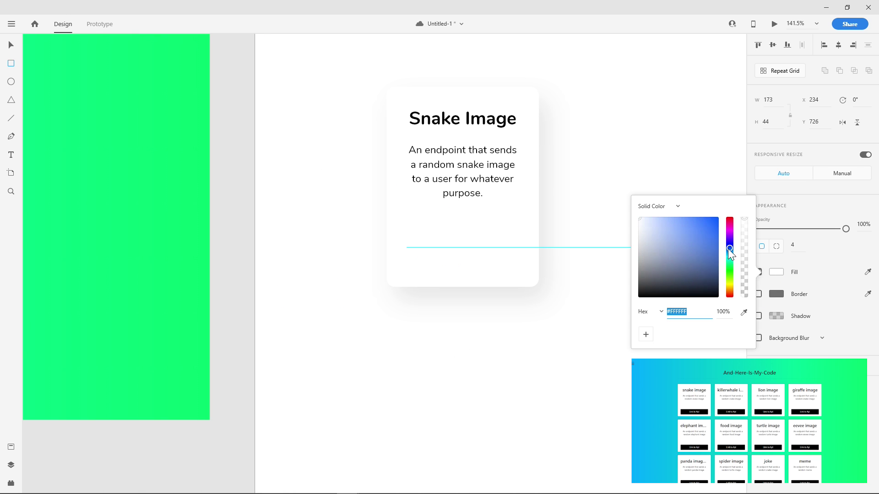
scroll(475, 271, down, 5)
click(869, 273)
click(595, 137)
scroll(434, 342, up, 5)
drag(406, 337, 521, 255)
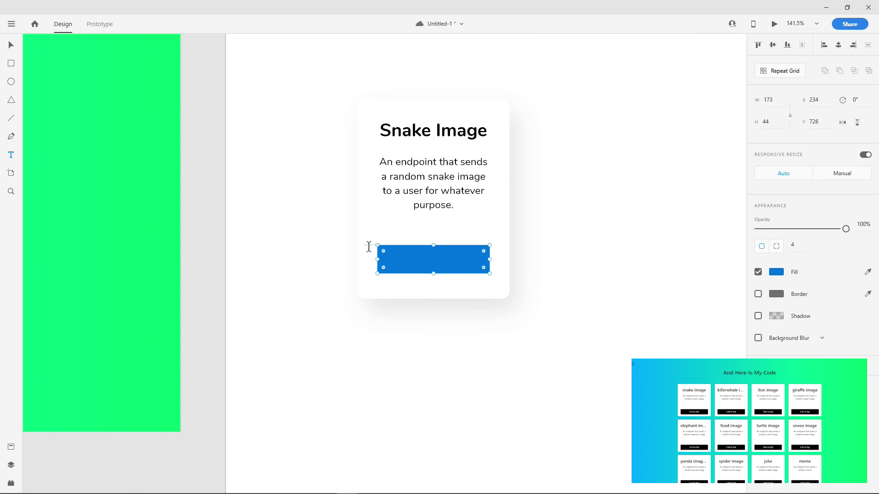
Add a white, Regular, size 16 'View Endpoint' label on the button.
click(14, 155)
drag(378, 251, 489, 269)
text(View Endpoint)
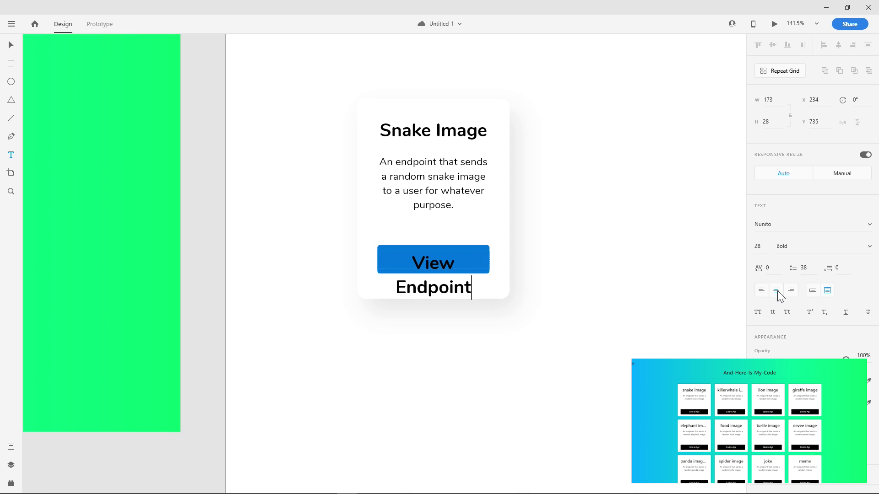
key(Escape)
click(760, 380)
click(636, 316)
click(758, 263)
click(758, 246)
text(16)
key(Return)
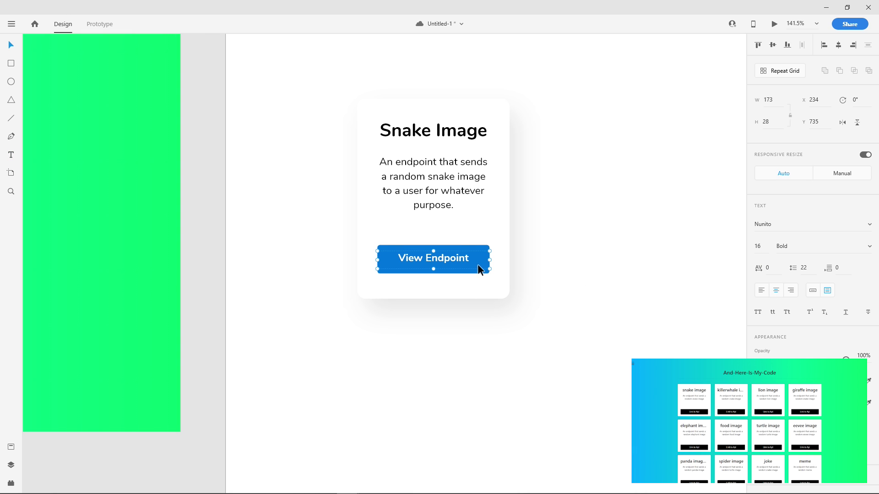
drag(489, 260, 458, 260)
click(870, 246)
click(789, 284)
Turn the lower button rectangle white to start the icon segment.
shift+click(471, 266)
click(11, 483)
click(224, 257)
click(11, 484)
click(428, 261)
click(475, 262)
click(474, 261)
click(776, 272)
Narrow the blue button and outline the white segment in the button blue.
drag(681, 263, 638, 219)
click(758, 294)
click(777, 294)
click(743, 327)
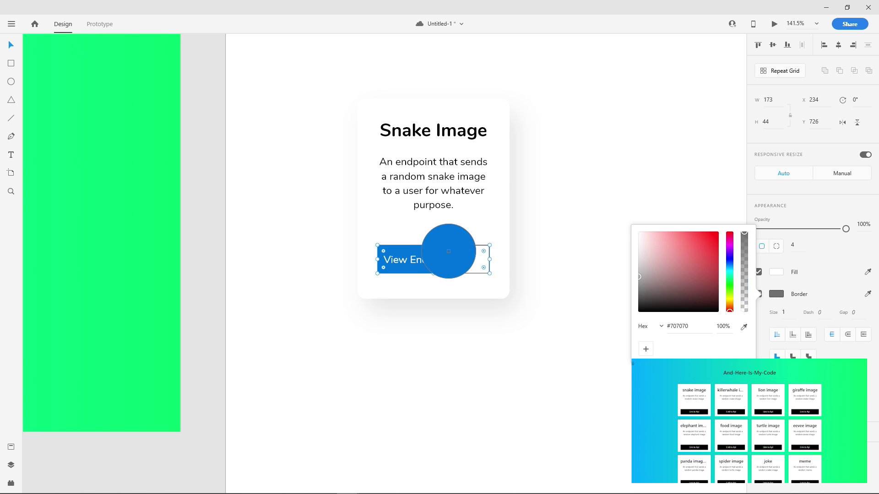
click(448, 251)
click(458, 256)
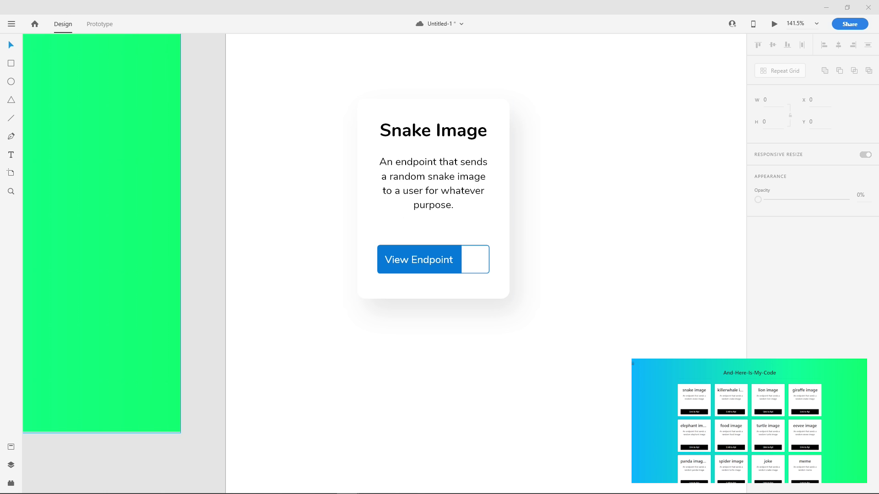
click(485, 265)
click(563, 259)
scroll(563, 259, down, 5)
drag(600, 227, 399, 223)
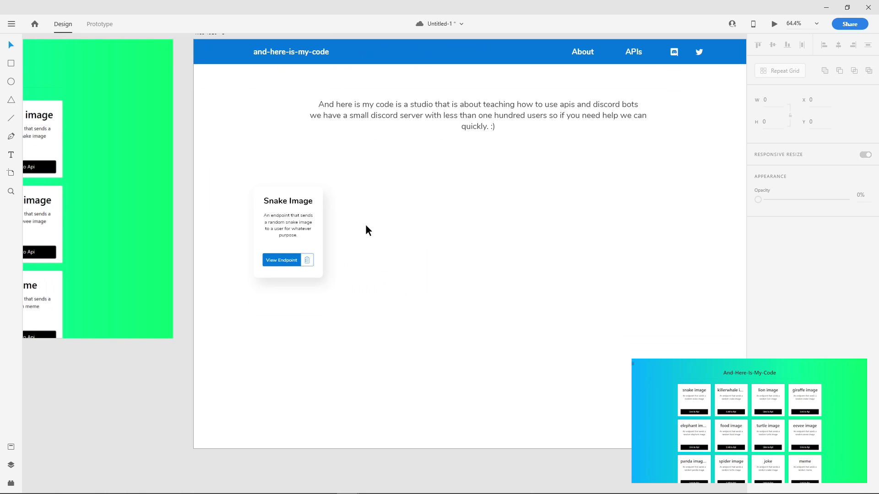
Increase the Snake Image card's description font size to 17.
click(276, 194)
click(285, 172)
click(286, 230)
click(756, 249)
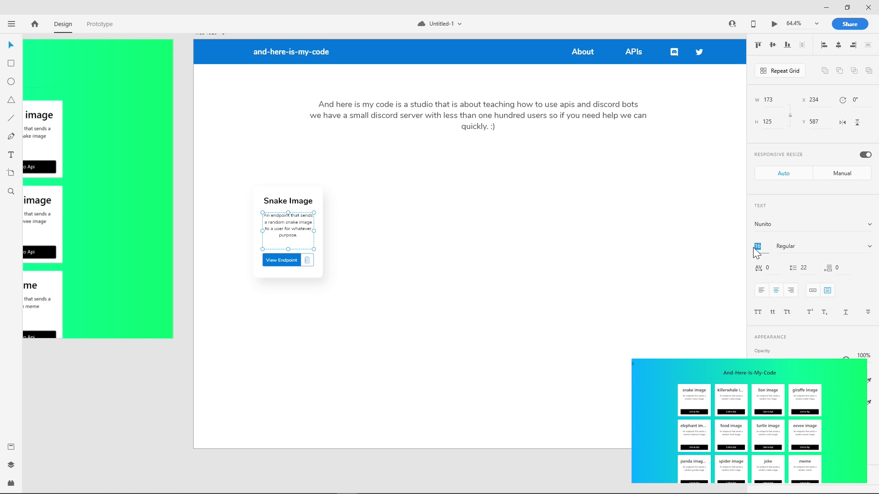
key(Up)
click(218, 158)
Turn the whole card into a Repeat Grid of five cards across with tighter spacing.
drag(218, 159, 276, 186)
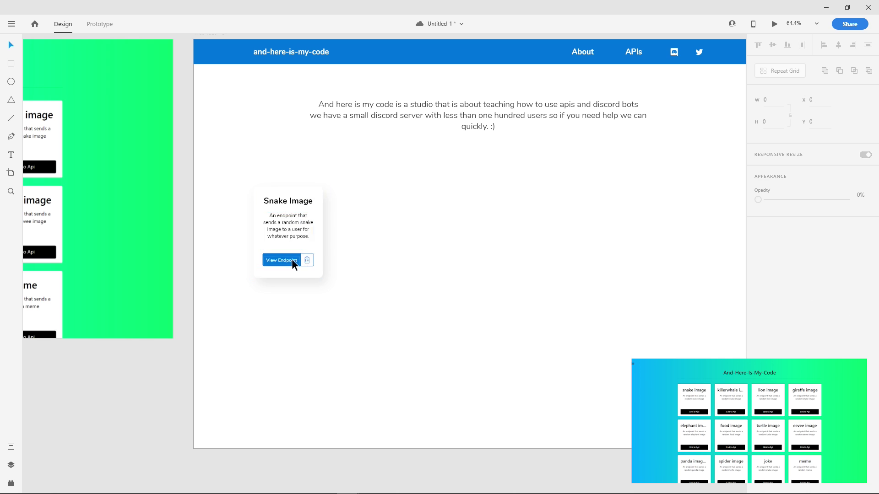
key(ctrl+r)
drag(344, 237, 670, 247)
drag(576, 243, 525, 235)
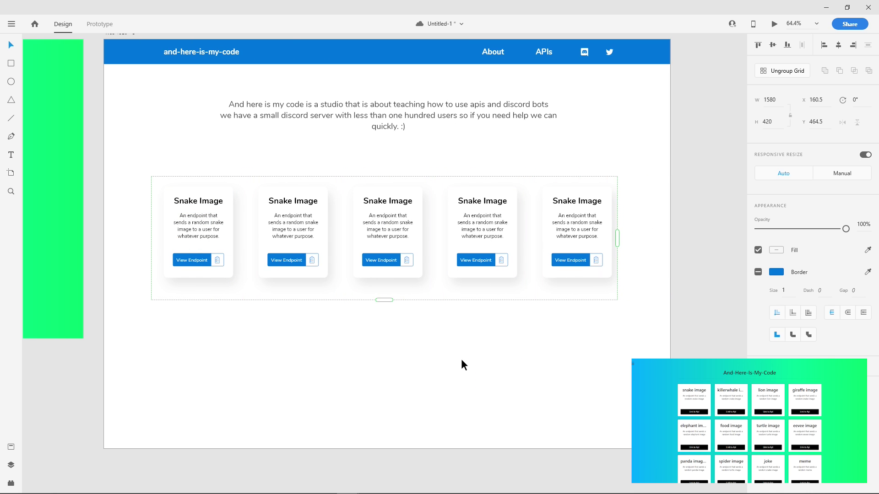
Widen the cards, then enlarge the View Endpoint button and centre it lower in the card.
double_click(231, 236)
mouse_move(233, 232)
mouse_down()
mouse_move(245, 229)
mouse_move(238, 229)
mouse_up()
scroll(190, 288, up, 3)
click(191, 260)
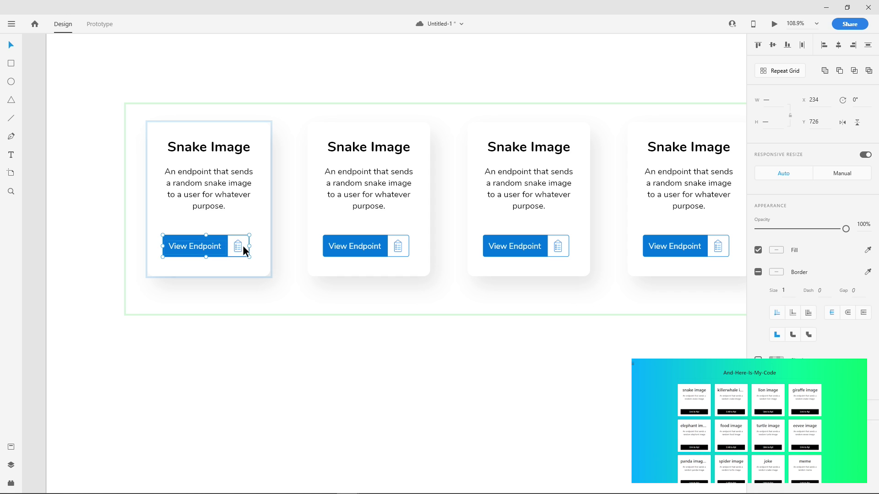
drag(251, 258, 260, 260)
drag(213, 250, 259, 253)
Lower and widen the description, recolour it dark grey, and nudge the card title into place.
click(207, 180)
drag(208, 180, 208, 185)
drag(255, 203, 257, 203)
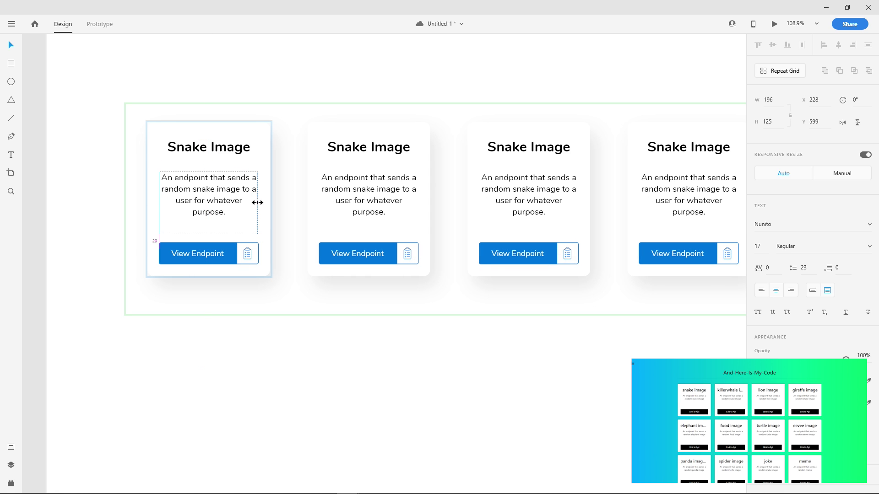
click(772, 380)
drag(639, 398, 629, 386)
click(200, 155)
drag(200, 154, 201, 156)
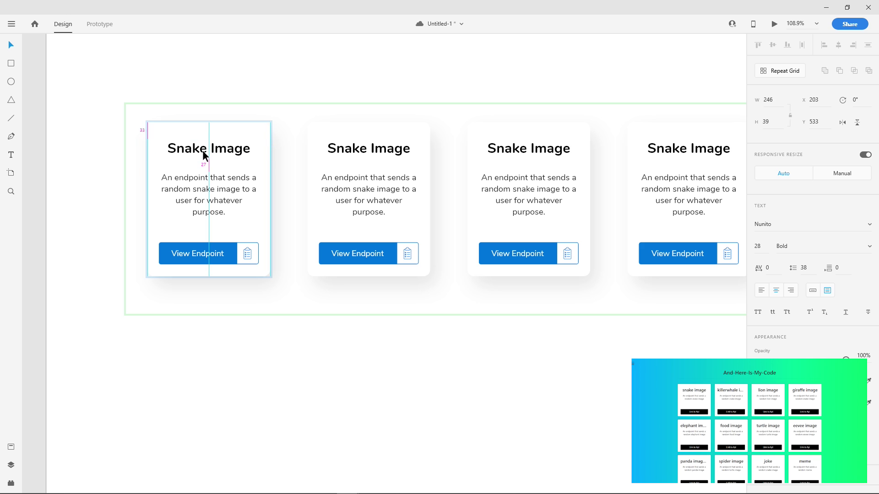
click(492, 347)
Tighten the horizontal spacing between the five cards in the grid.
scroll(493, 347, down, 4)
drag(492, 347, 369, 343)
click(588, 242)
drag(530, 251, 529, 251)
click(378, 367)
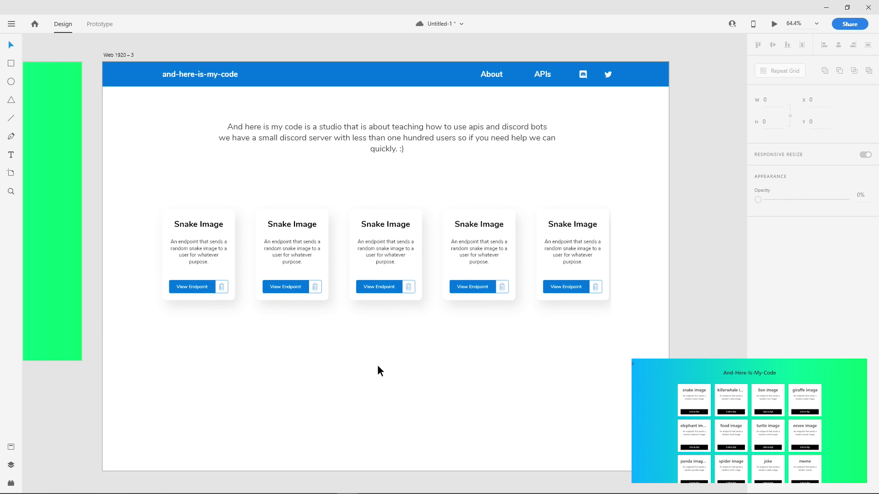
click(302, 239)
click(177, 189)
Extend the grid down to a second row and close the gap between rows.
drag(177, 188, 381, 442)
drag(378, 322, 376, 305)
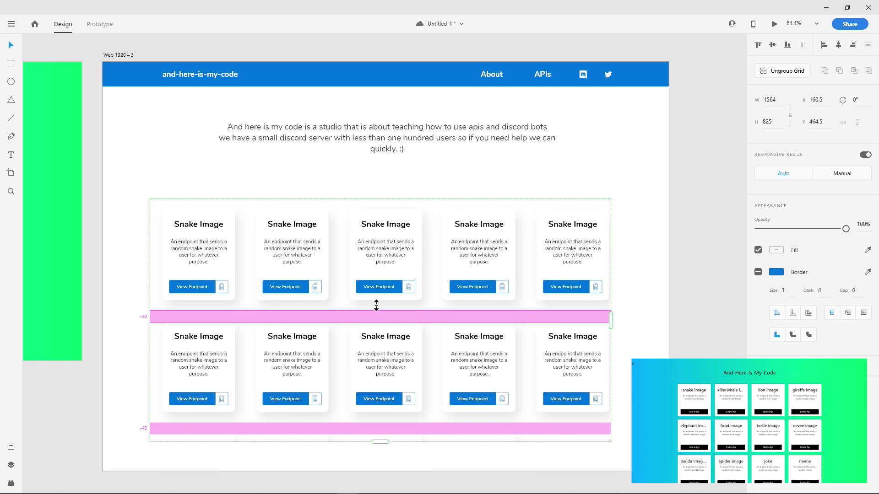
scroll(346, 294, down, 1)
scroll(345, 294, down, 4)
click(270, 95)
drag(270, 95, 305, 75)
scroll(343, 146, up, 2)
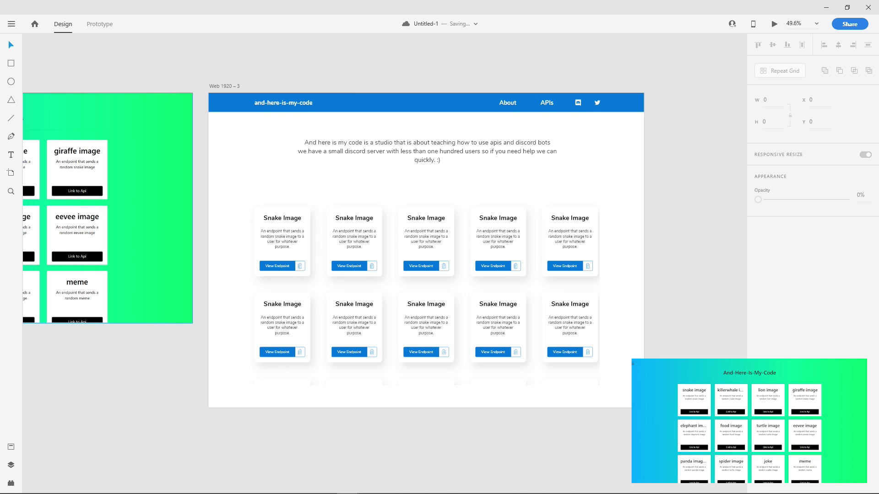
Move the intro paragraph down slightly and duplicate the page artboard.
click(361, 136)
drag(368, 153, 361, 141)
click(218, 69)
key(ctrl+d)
Give the copied page a #212121 background and make its intro text white.
click(778, 274)
drag(645, 296, 630, 288)
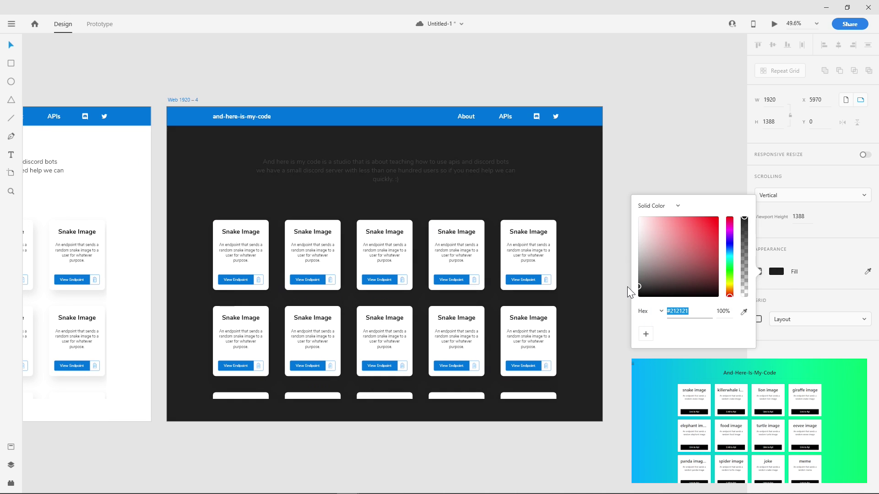
click(412, 171)
click(777, 380)
drag(644, 333, 631, 321)
click(617, 302)
Make the copied page's card backgrounds dark grey.
double_click(256, 224)
click(776, 272)
drag(743, 274, 626, 283)
Remove the View Endpoint icon box's border and fill it dark grey.
click(237, 257)
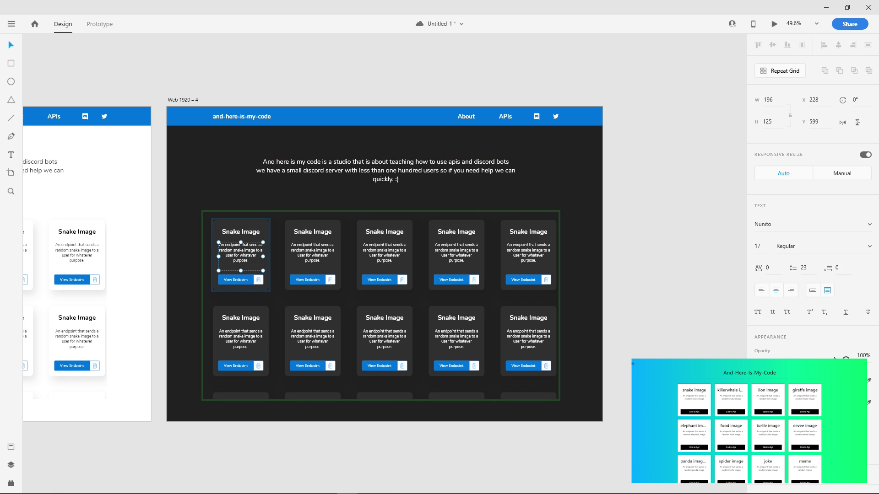
click(231, 280)
scroll(344, 290, up, 5)
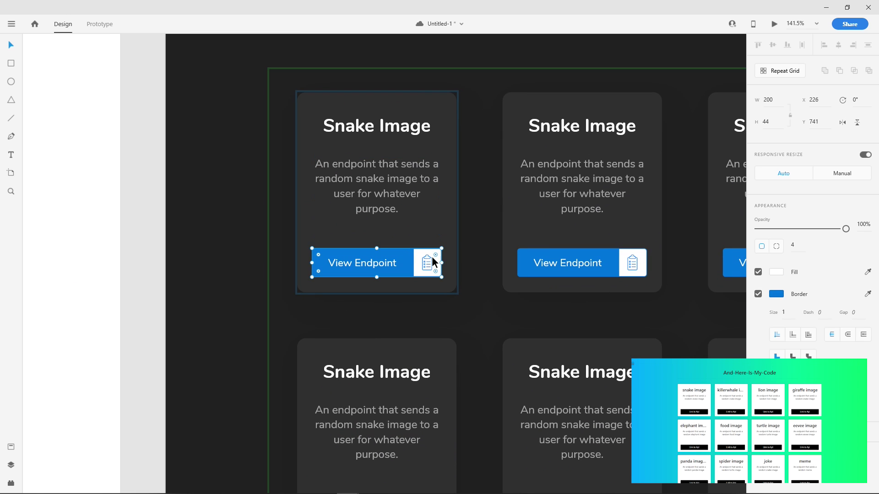
click(758, 294)
click(777, 272)
drag(645, 274, 618, 277)
click(426, 261)
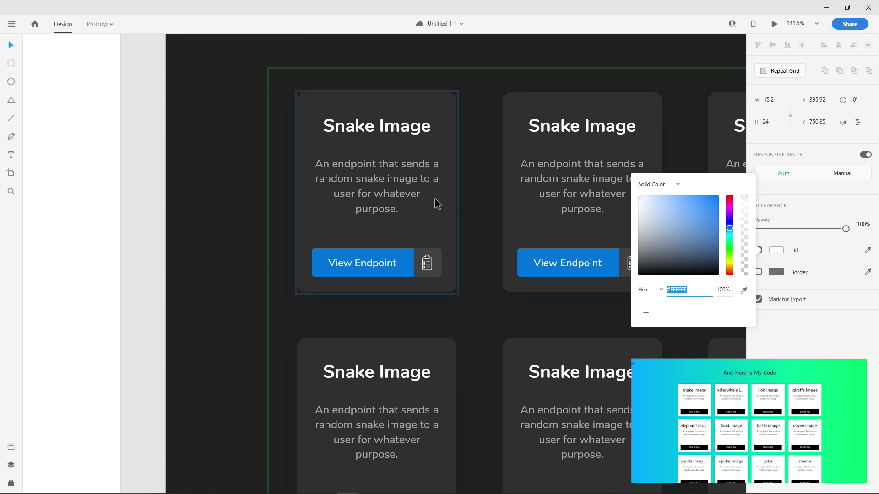
Shrink the dark page's card grid to remove the third row of cards.
scroll(373, 190, down, 5)
click(353, 401)
scroll(356, 401, down, 2)
drag(356, 401, 578, 402)
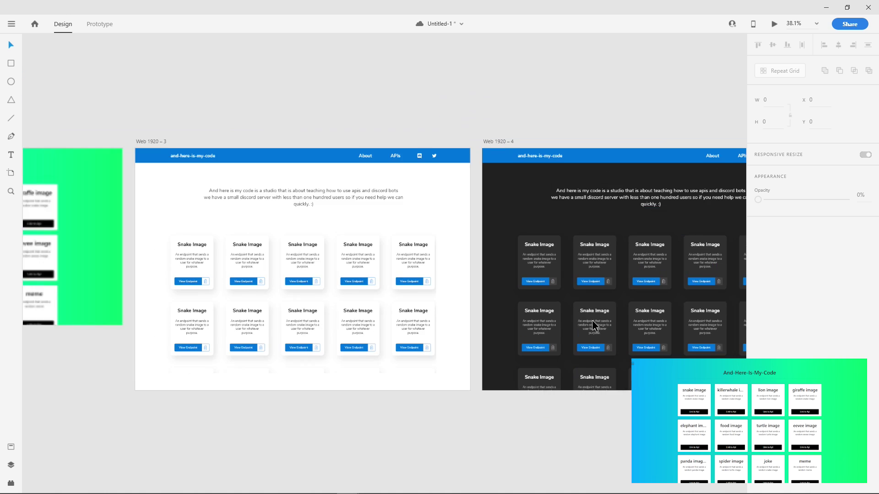
drag(592, 320, 492, 300)
click(547, 302)
drag(549, 370, 548, 341)
Pan across the canvas to bring the dark Web 1920 – 4 page fully into view.
click(526, 394)
scroll(509, 375, down, 3)
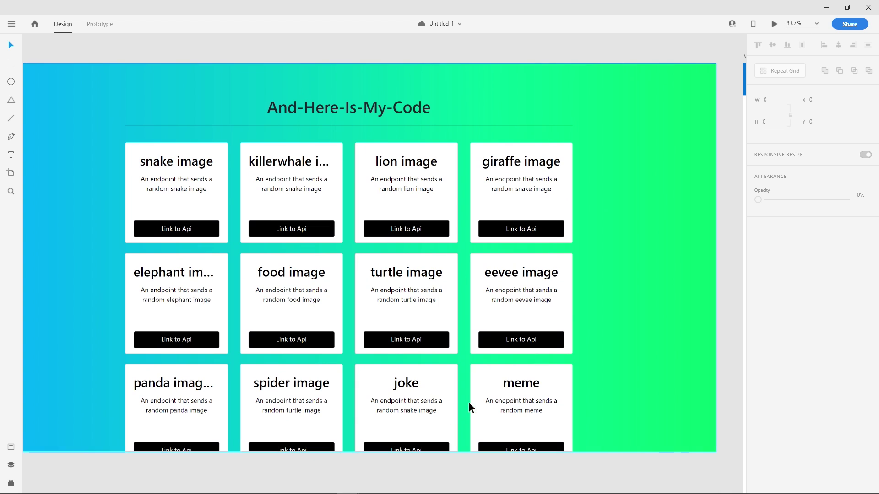
scroll(435, 392, right, 15)
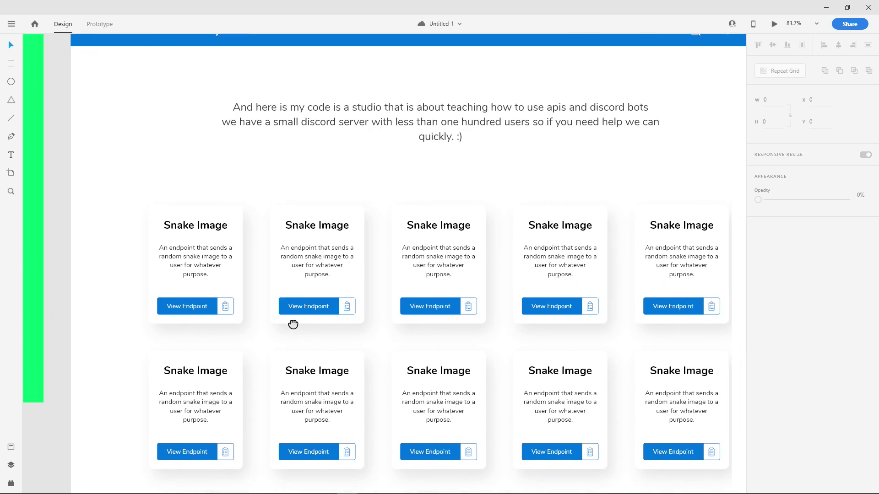
scroll(369, 326, down, 3)
drag(369, 326, 360, 290)
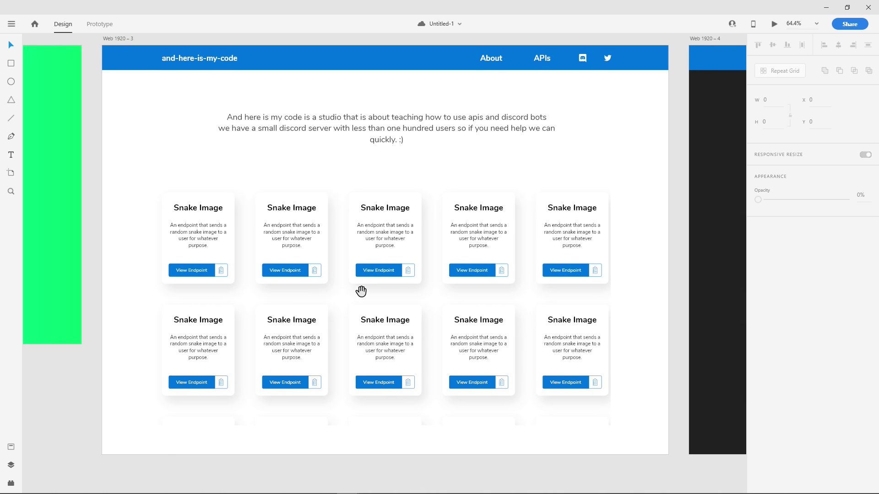
scroll(502, 337, right, 10)
drag(459, 335, 355, 339)
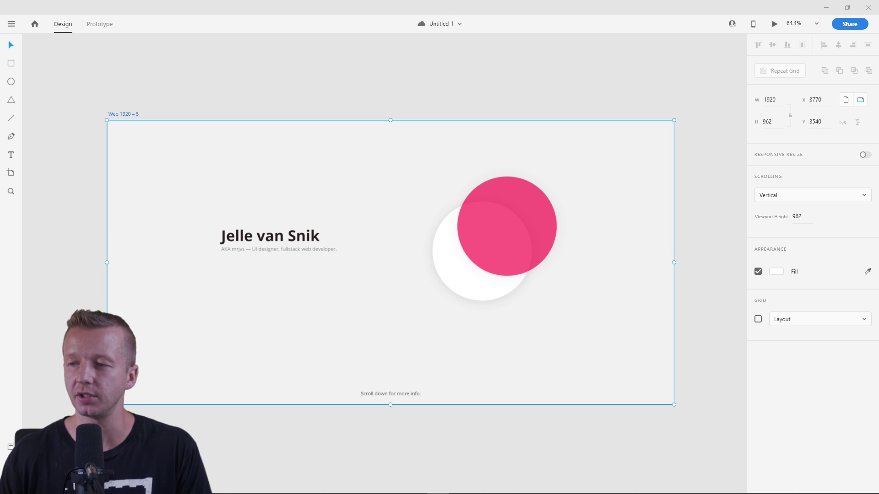
Deselect the Web 1920 – 5 landing page artboard by clicking empty canvas.
click(321, 98)
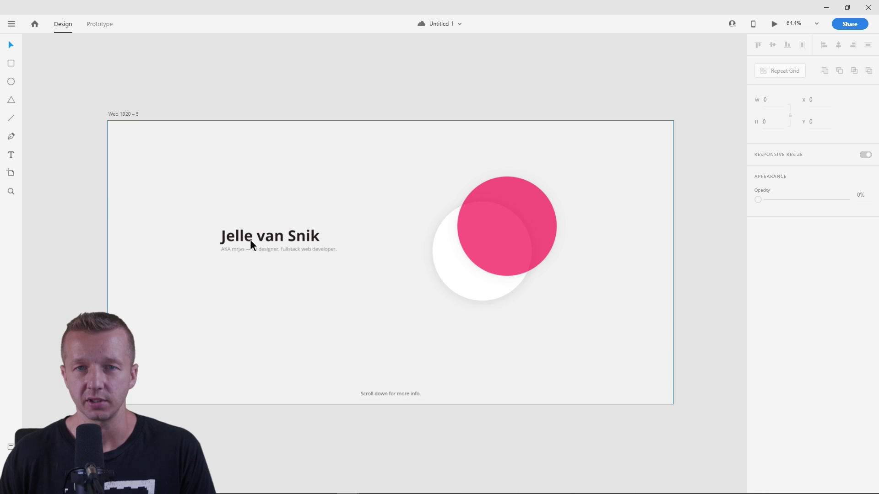
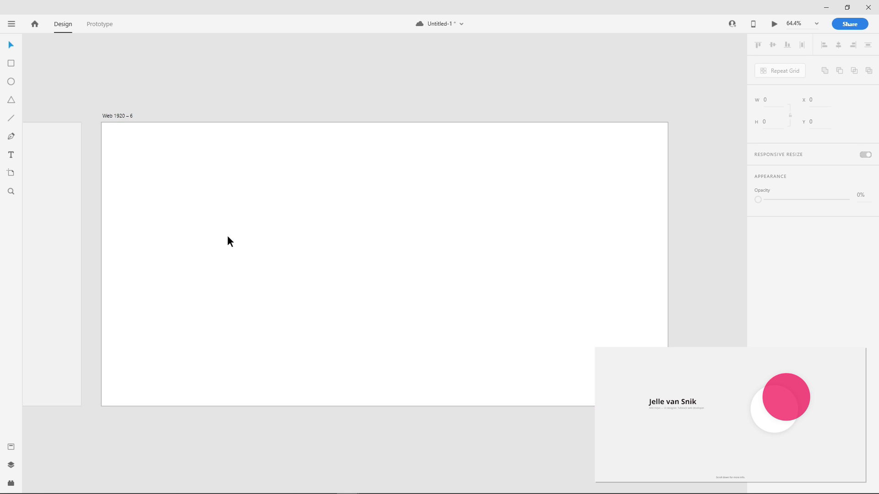
Select the mockup image on the new Web 1920 – 6 artboard.
click(120, 117)
Remove the mockup, fill the artboard light grey, and add JELL VAN SNIK logo text.
key(i)
click(76, 163)
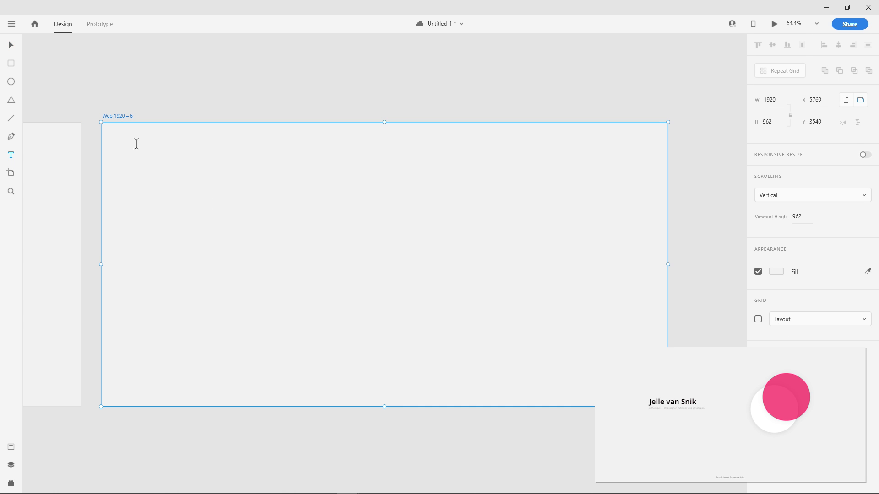
click(136, 144)
text(JELL VAN SNIK)
key(Escape)
Colour the logo a darkened pink sampled from the earlier circles and position it top-left.
drag(176, 199, 408, 193)
click(868, 382)
click(165, 220)
click(772, 381)
drag(697, 326, 713, 322)
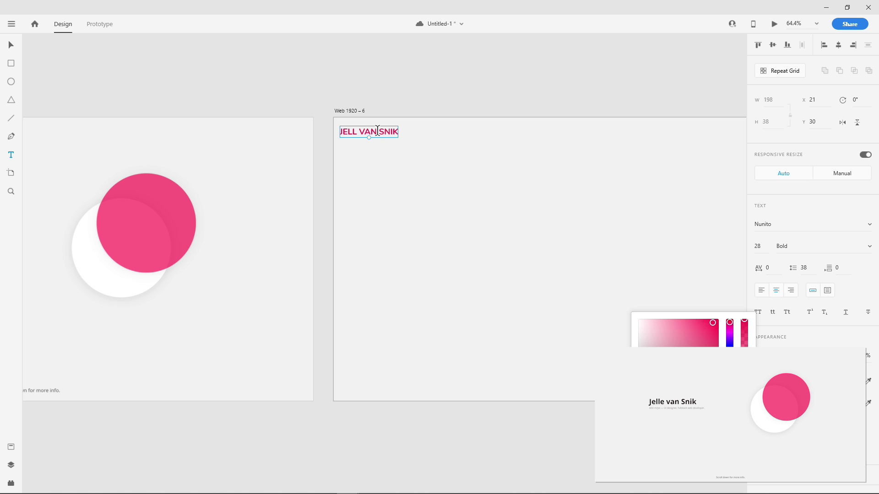
key(v)
drag(375, 131, 408, 132)
drag(463, 174, 226, 160)
Duplicate the logo to the right as the PROJECTS and HIRE ME menu links.
drag(171, 118, 583, 118)
double_click(510, 118)
text(PROJECTS)
key(Escape)
double_click(583, 117)
text(HIRE ME)
click(514, 117)
Make PROJECTS bold near-black and move the three header texts down slightly.
click(865, 247)
click(866, 248)
click(772, 382)
drag(712, 323, 709, 391)
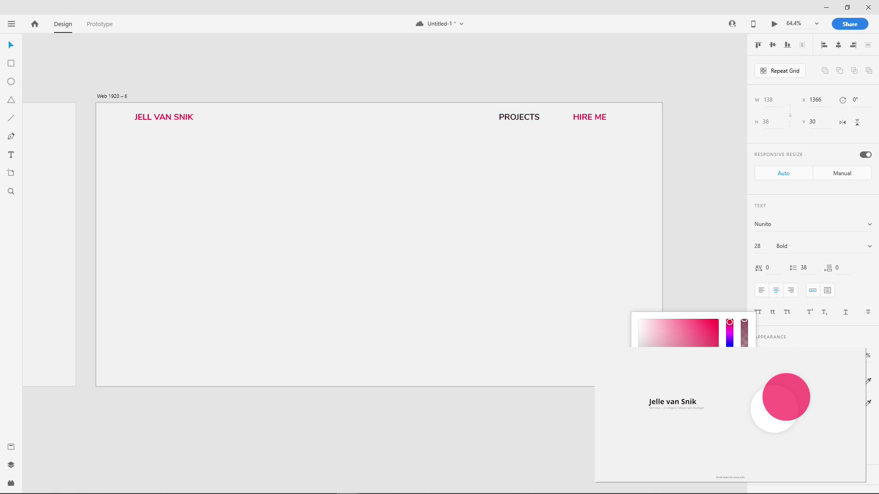
drag(567, 147, 170, 122)
click(593, 152)
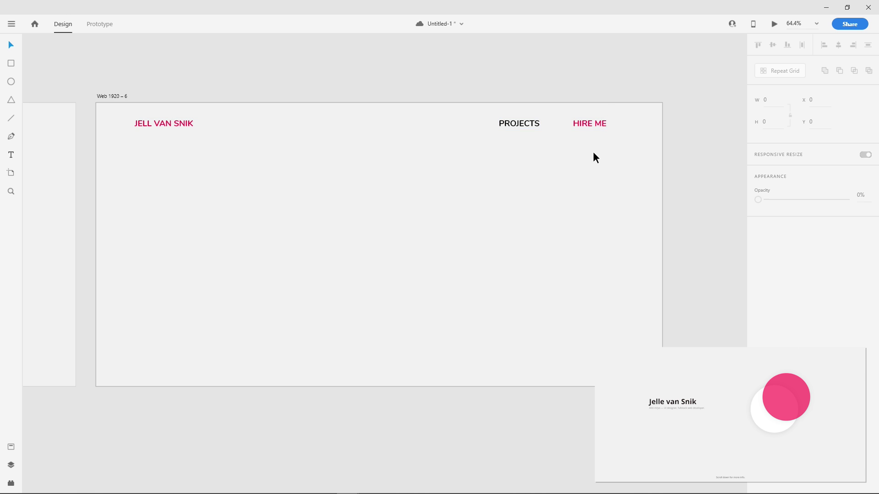
drag(592, 152, 518, 121)
Set the PROJECTS and HIRE ME links to size 21 and nudge them right.
click(759, 247)
text(21)
key(Return)
drag(588, 124, 592, 124)
click(397, 218)
drag(397, 218, 407, 214)
Start a new text box below the logo on Web 1920 – 6.
click(118, 93)
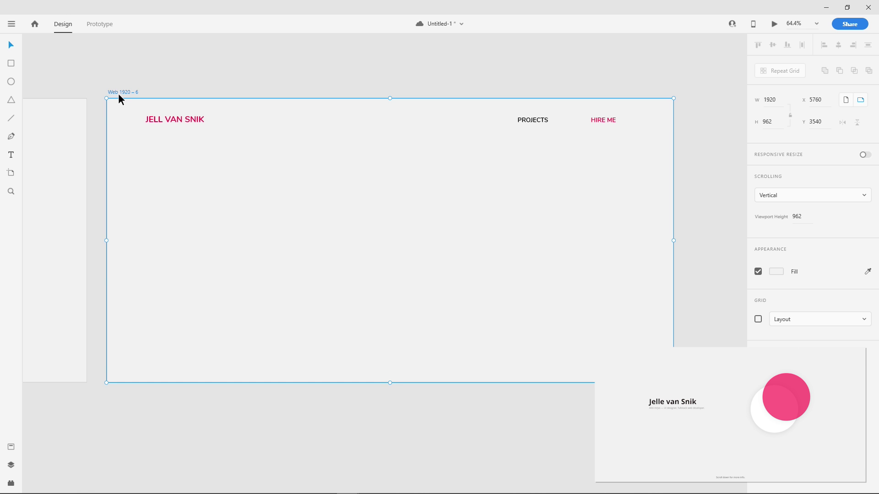
key(t)
click(145, 181)
Type the three-line heading I BUILD / BEAUTIFUL APPS / THAT PERFORM.
text(I build)
key(BackSpace)
key(BackSpace)
key(BackSpace)
key(BackSpace)
key(BackSpace)
text(B)
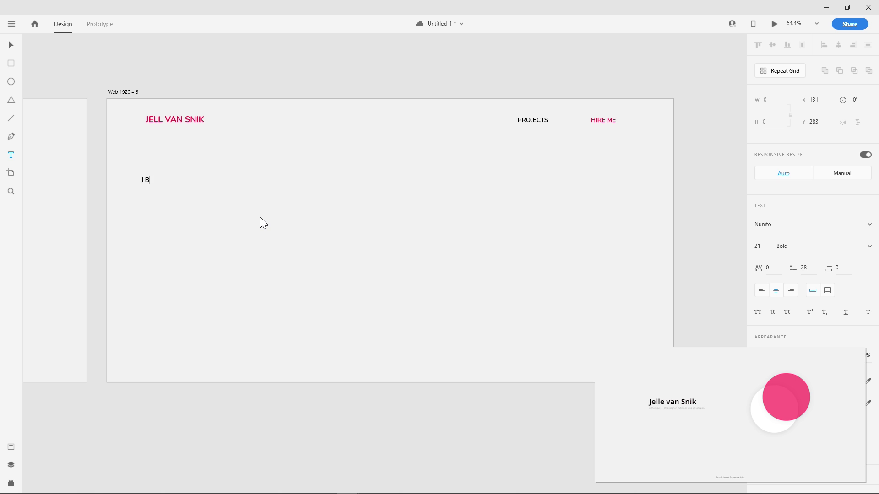
text(UILD)
key(Return)
text(BEATUIF)
key(BackSpace)
key(BackSpace)
key(BackSpace)
key(BackSpace)
text(UTIFUL APPS)
key(Return)
text(THAT PERFORM)
key(Escape)
Left-align the heading in Montserrat at size 93, aligned under the logo.
click(761, 290)
click(758, 246)
text(31)
key(Return)
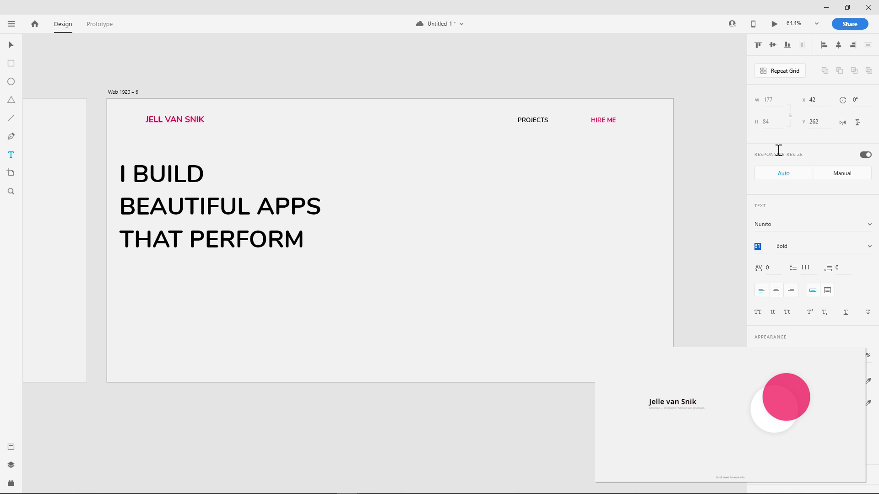
click(785, 224)
text(mont)
key(Return)
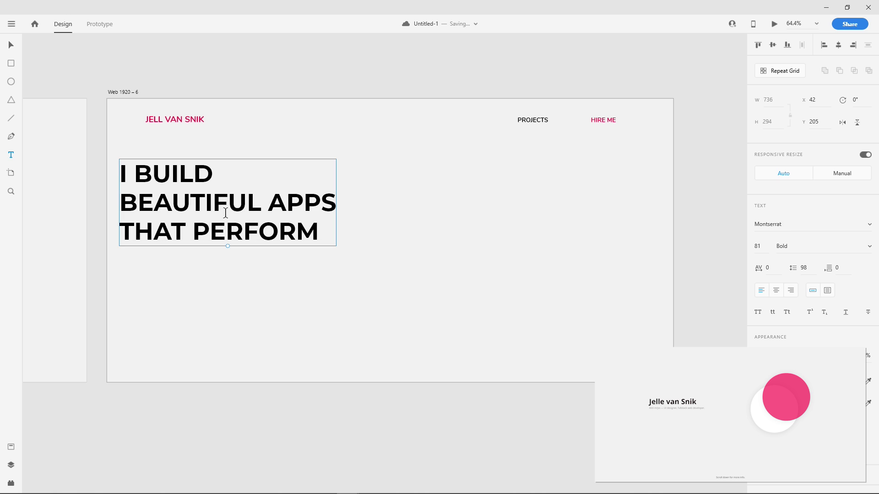
click(9, 47)
drag(179, 213, 206, 221)
click(767, 246)
text(93)
key(Return)
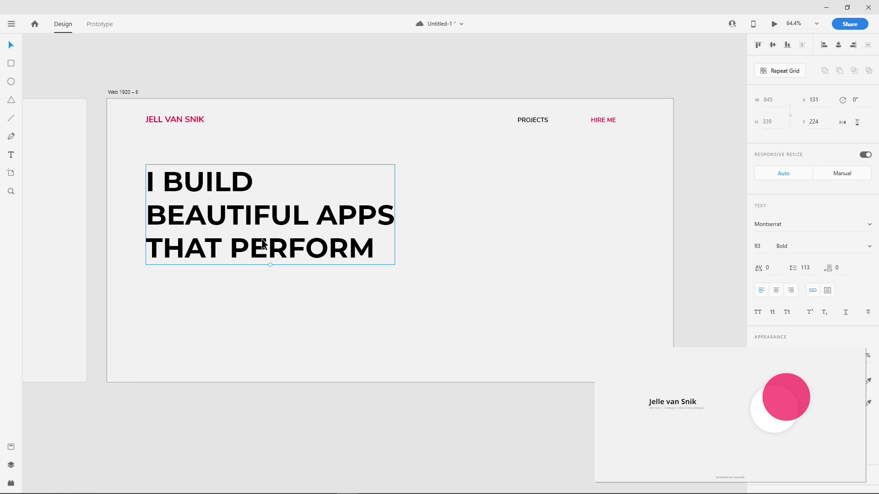
Tighten the heading's line spacing and duplicate it below itself.
click(805, 268)
key(Down)
key(Down)
key(Down)
key(Down)
key(Down)
key(Down)
key(Down)
key(Down)
key(Down)
key(Down)
key(Down)
key(Down)
key(Down)
key(Down)
key(Down)
key(Down)
drag(203, 225, 212, 304)
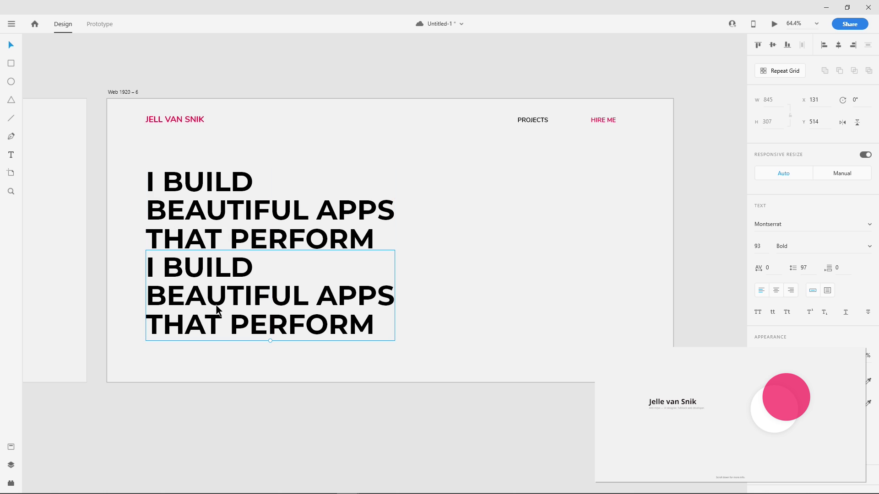
key(Escape)
Retype the copy as UI DESIGNER & FULL STACK WEB DEVELOPER at a smaller size.
double_click(213, 301)
key(ctrl+a)
text(ui desig)
key(BackSpace)
key(BackSpace)
key(BackSpace)
key(BackSpace)
key(BackSpace)
key(BackSpace)
key(BackSpace)
key(BackSpace)
text(UI DESIGNER &*)
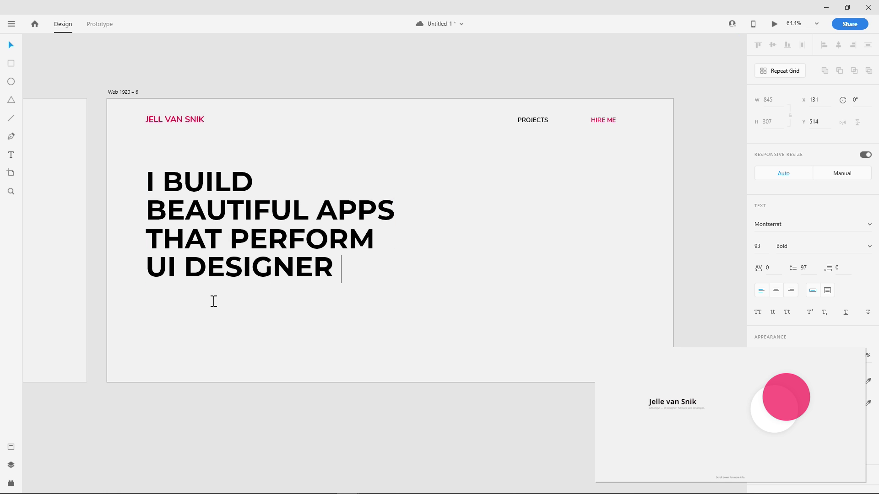
key(BackSpace)
text(FULL STACK WEB DEVELOPER)
key(Escape)
click(759, 247)
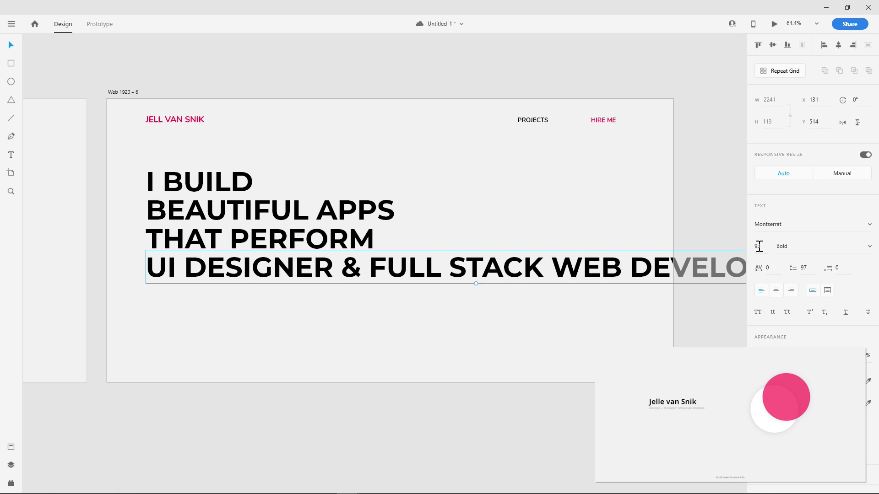
key(Down)
key(Down)
key(Down)
key(Down)
key(Down)
key(Down)
key(Down)
key(Down)
key(Down)
key(Down)
key(Down)
key(Down)
key(Down)
key(Down)
key(Down)
key(Down)
key(Down)
key(Down)
key(Down)
key(Down)
key(Down)
Colour the subtitle dark grey and move it up under the heading.
click(771, 381)
click(639, 379)
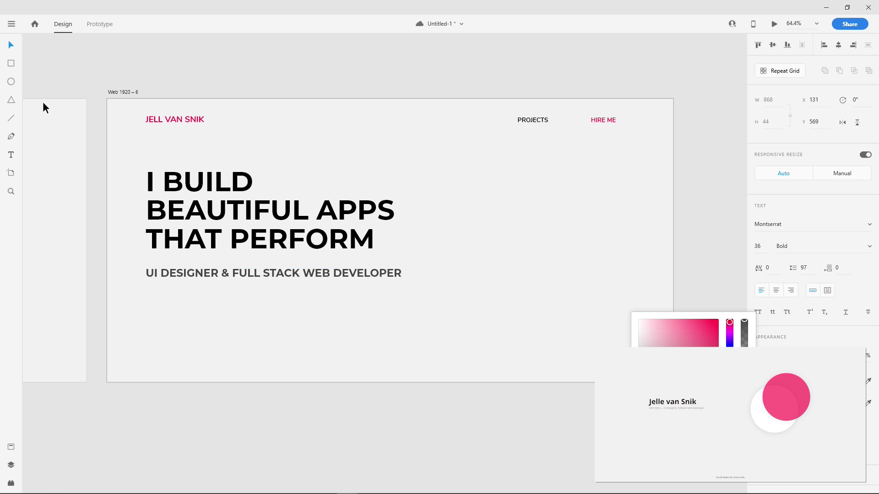
click(43, 105)
drag(204, 273, 204, 257)
shift+click(205, 241)
Draw a small borderless black triangle as the down-arrow.
click(11, 136)
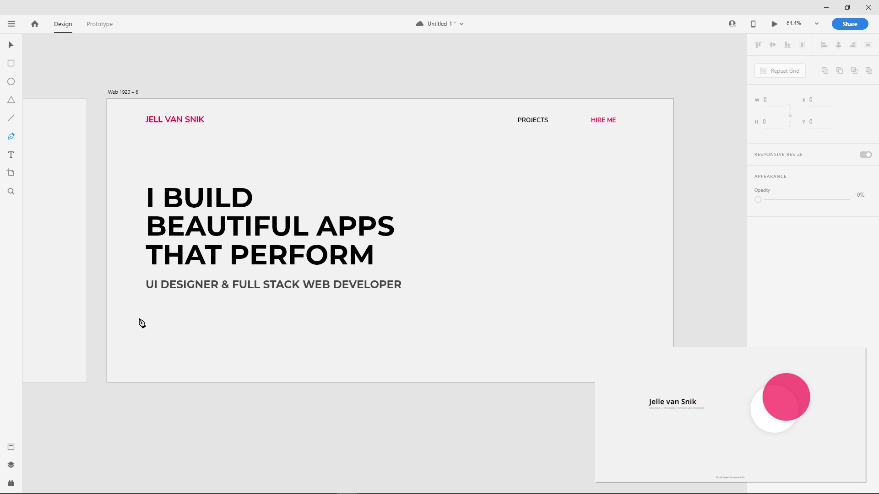
click(146, 331)
click(758, 272)
click(776, 250)
click(637, 284)
click(11, 45)
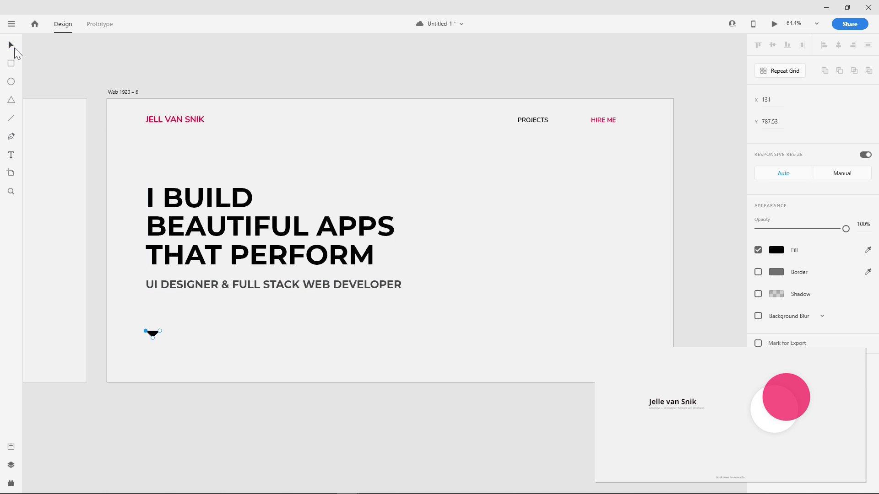
click(60, 68)
mouse_move(242, 334)
mouse_down()
mouse_move(681, 326)
mouse_move(206, 320)
mouse_up()
Draw a borderless circle on the right filled with the logo's pink, then save.
key(e)
drag(520, 196, 594, 237)
key(v)
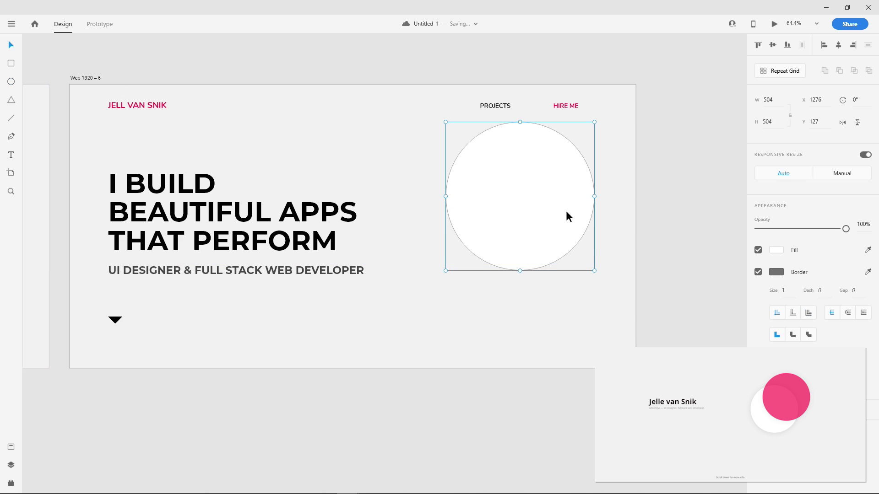
drag(566, 211, 573, 234)
click(774, 272)
click(758, 272)
click(868, 250)
click(156, 107)
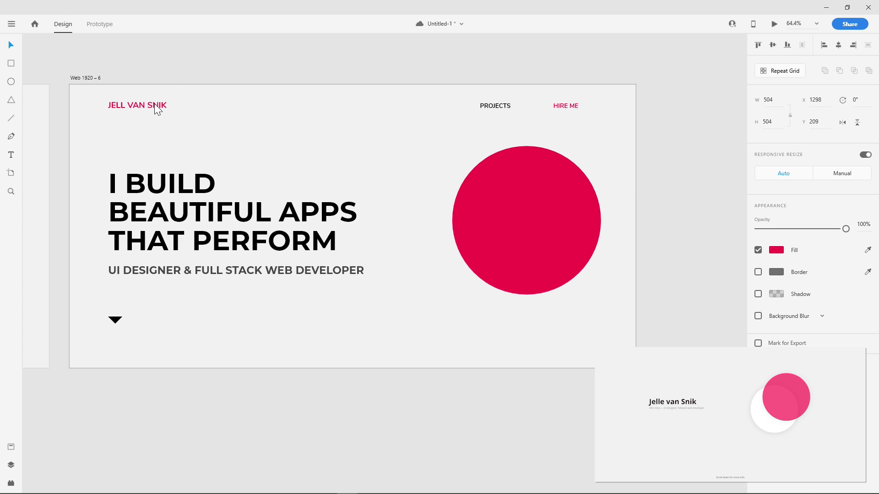
key(ctrl+s)
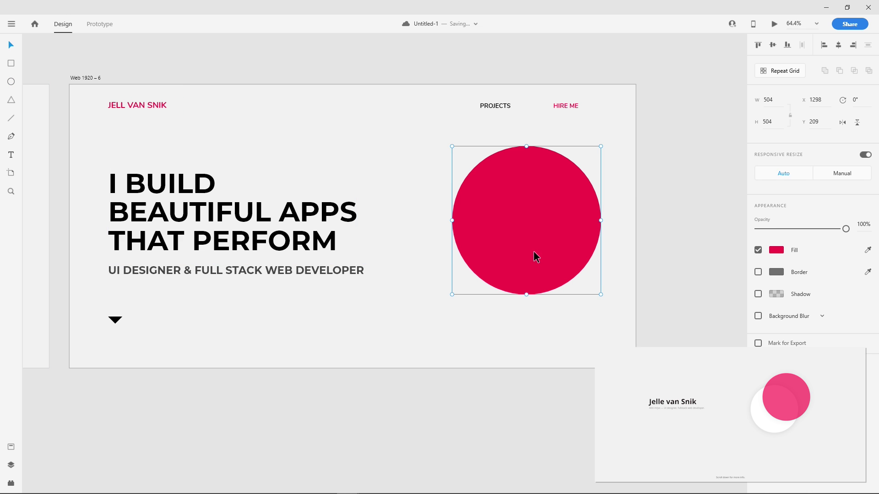
Switch the circle to a lighter pink and place a duplicate behind it, lower left.
scroll(472, 251, down, 3)
scroll(304, 240, up, 1)
click(868, 250)
click(194, 205)
drag(567, 223, 576, 220)
drag(577, 220, 546, 251)
click(12, 465)
drag(48, 78, 45, 97)
Make the copied circle white and lower the pink circle's opacity.
click(776, 250)
click(637, 193)
click(595, 339)
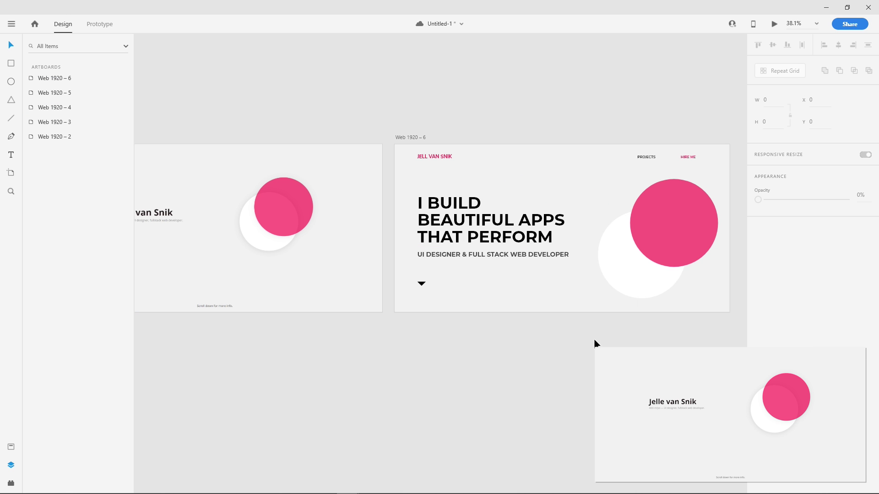
click(666, 238)
drag(846, 230, 822, 230)
click(776, 250)
drag(690, 208, 709, 200)
click(604, 323)
click(622, 269)
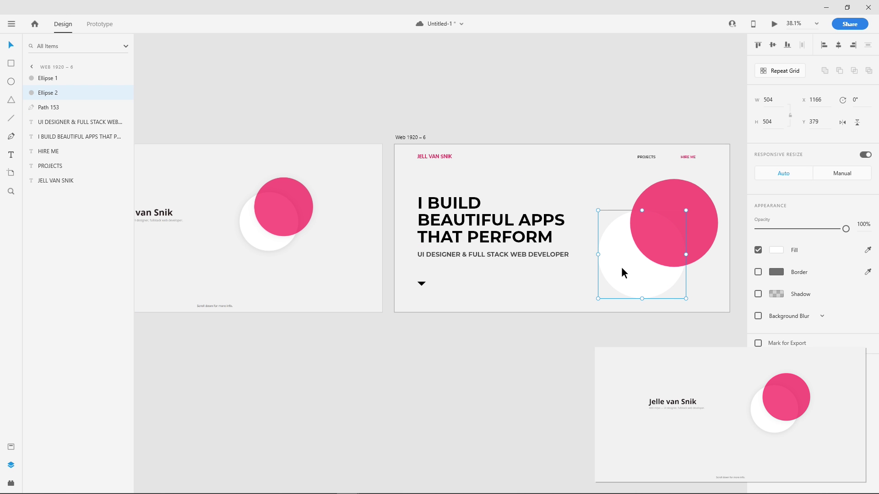
click(566, 300)
Duplicate the Web 1920 – 6 artboard as Web 1920 – 7.
drag(541, 293, 472, 298)
scroll(458, 298, up, 3)
click(10, 467)
drag(265, 426, 252, 444)
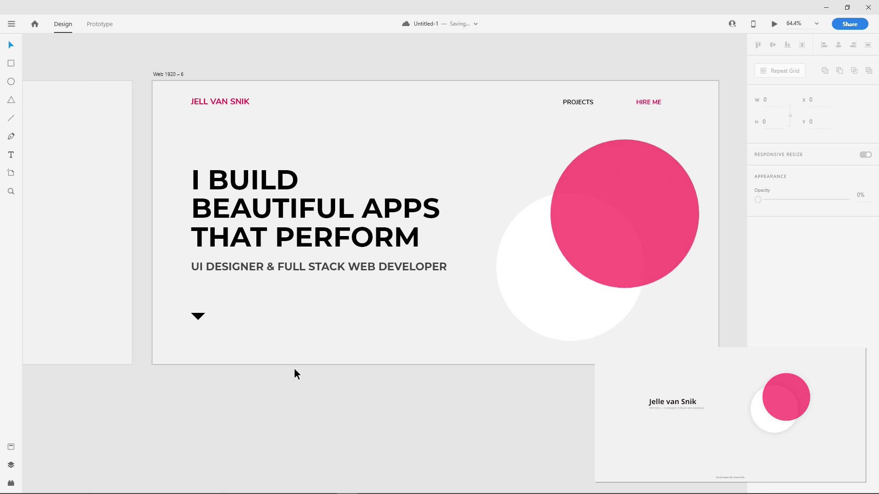
click(175, 76)
key(ctrl+d)
On Web 1920 – 7, enlarge both circles and shift them toward the lower right.
click(208, 99)
click(537, 281)
shift+click(513, 338)
drag(648, 383, 691, 424)
drag(655, 350, 570, 350)
drag(513, 279, 558, 314)
click(366, 241)
Pan across the canvas from Web 1920 – 5 to bring Web 1920 – 7 fully into view.
drag(377, 240, 564, 237)
scroll(544, 227, down, 3)
scroll(572, 237, down, 2)
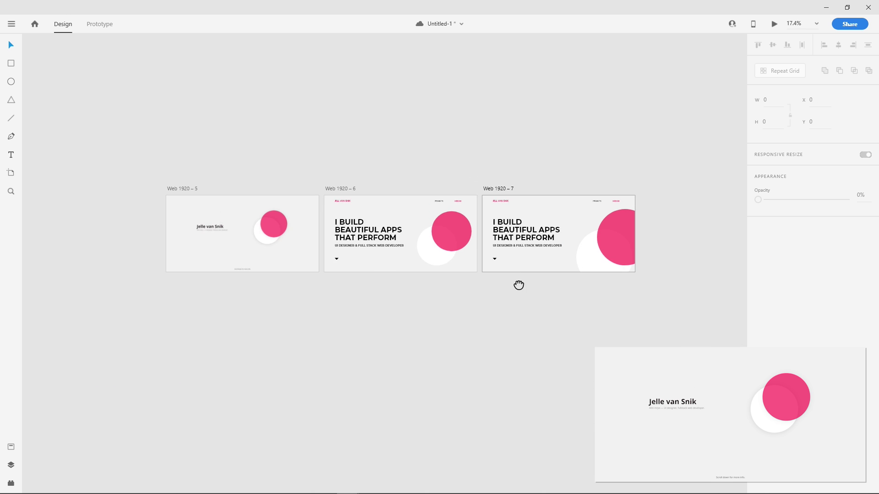
scroll(518, 285, up, 2)
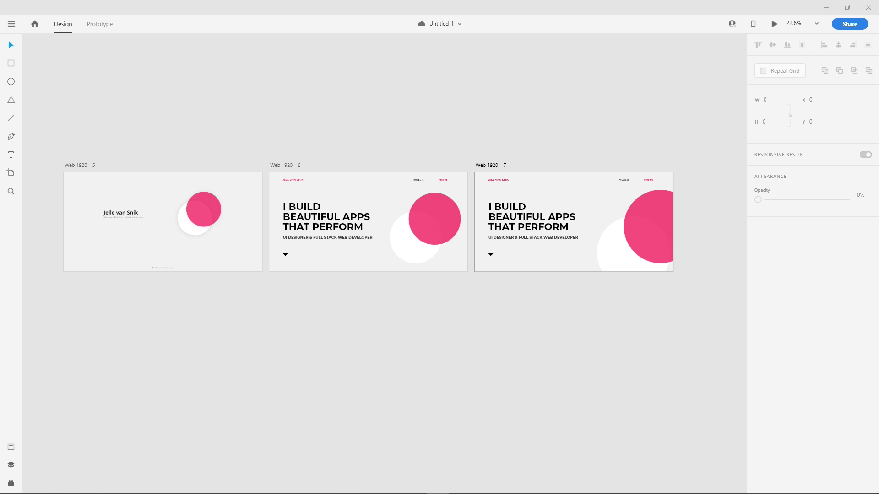
scroll(192, 270, up, 4)
drag(193, 271, 447, 363)
drag(533, 390, 133, 414)
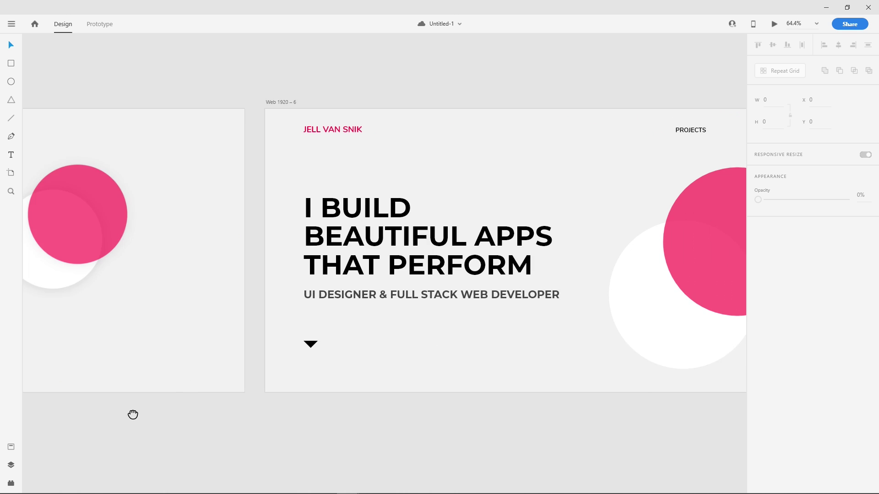
drag(293, 423, 261, 412)
drag(490, 421, 65, 406)
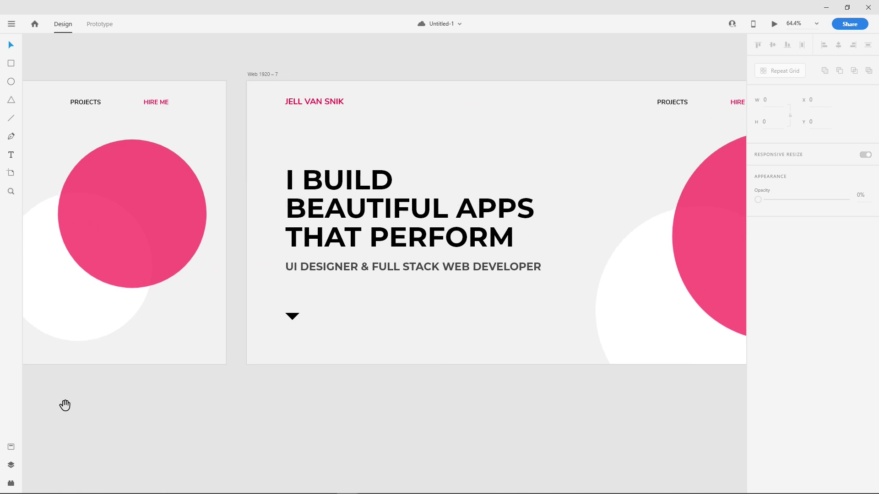
drag(332, 412, 192, 414)
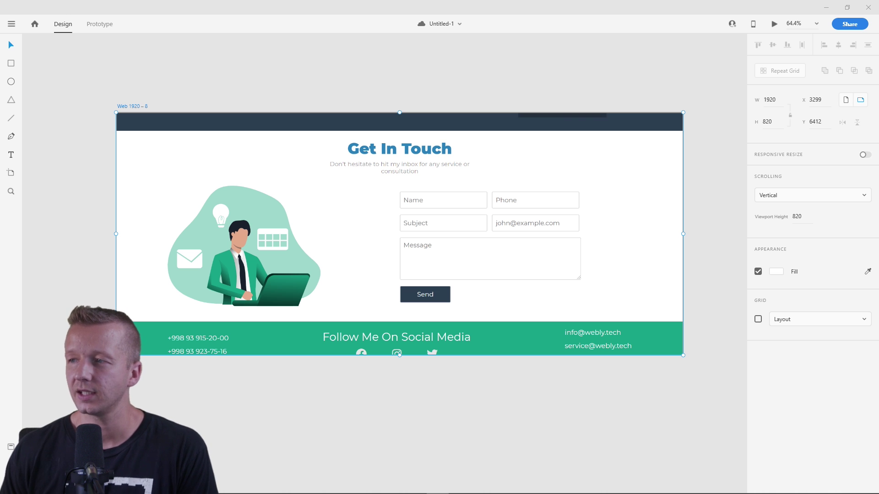
Deselect the contact page and select the new blank Web 1920 – 9 artboard.
click(97, 185)
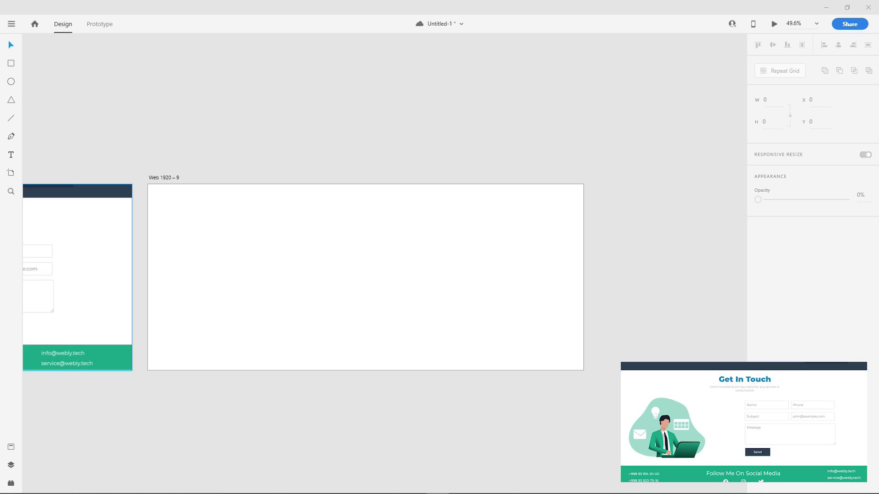
scroll(377, 271, down, 2)
click(170, 79)
Extend the artboard downward and add a borderless navy header bar sampled from the contact page.
drag(376, 272, 381, 430)
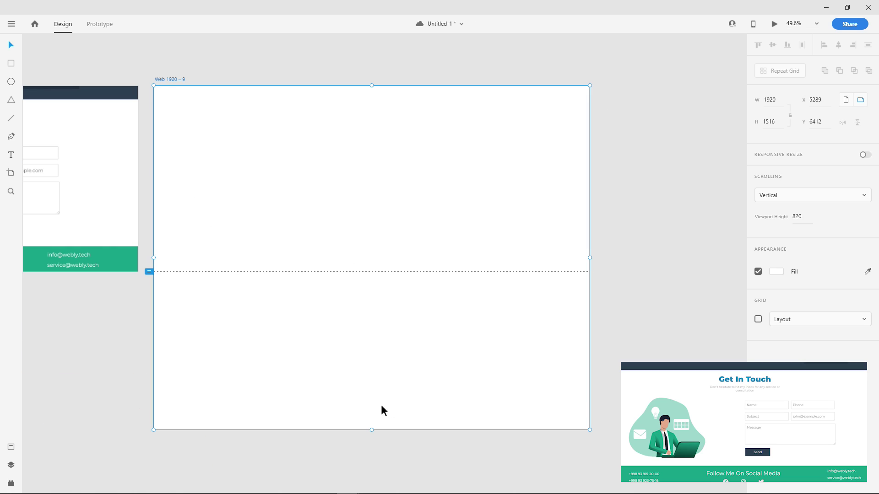
click(803, 215)
click(245, 136)
key(r)
drag(154, 86, 589, 123)
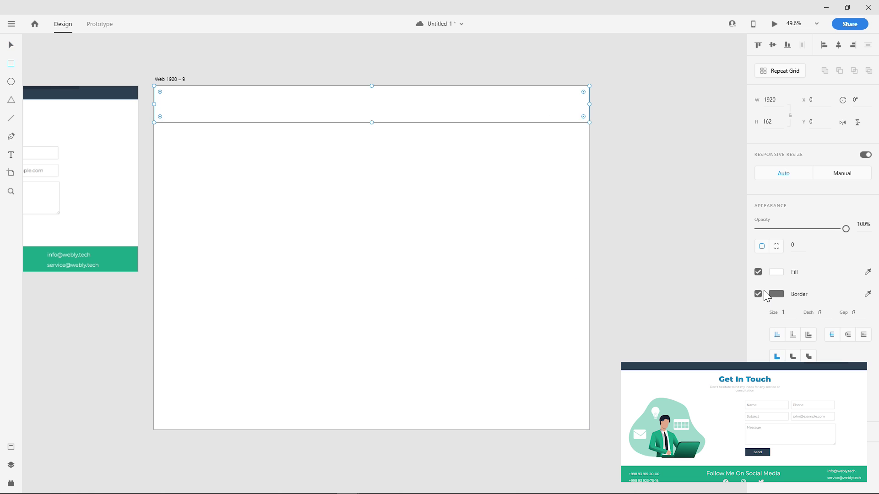
click(759, 294)
click(868, 272)
click(110, 93)
key(v)
Duplicate the header bar to the artboard's bottom and colour it the contact page's footer green.
drag(288, 180, 378, 163)
drag(384, 88, 377, 390)
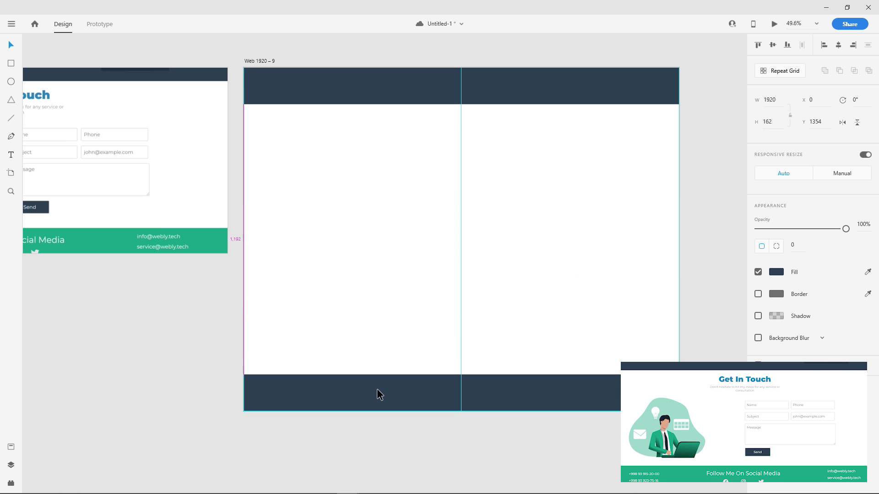
click(868, 272)
click(194, 245)
click(349, 221)
drag(356, 221, 395, 220)
Add a blue 'Get In Touch' heading at 72 pt below the header.
key(t)
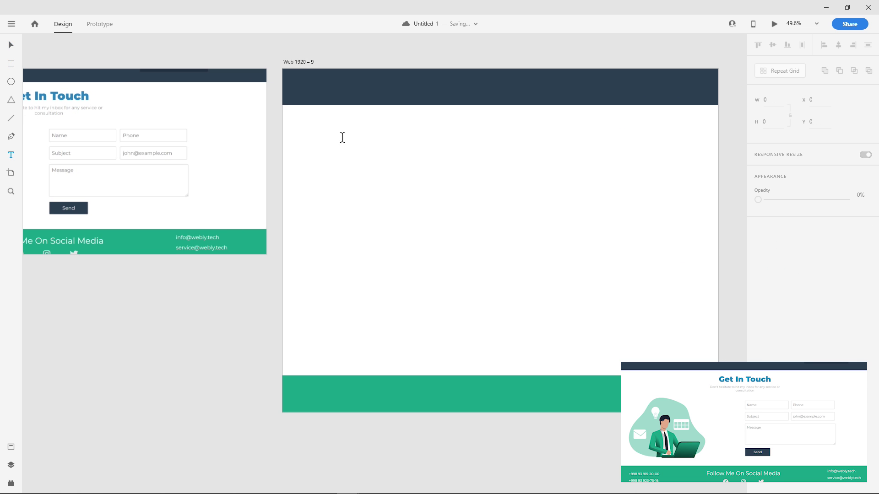
click(345, 139)
text(Get In Touch)
click(869, 381)
click(81, 96)
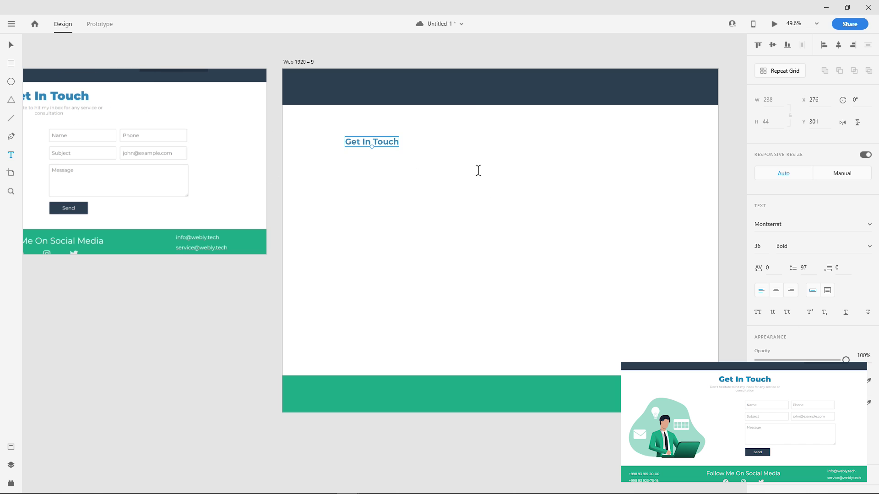
key(v)
click(763, 248)
text(72)
key(Return)
drag(412, 147, 397, 151)
Paste the subtitle sentence into a wrapping text area below the heading.
click(11, 155)
click(333, 158)
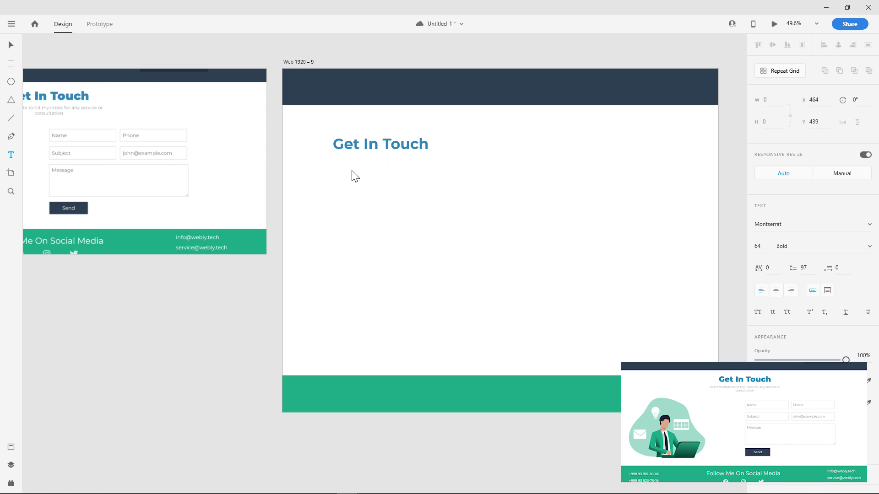
text(Don't hesitate to hit my inbox for any service or consultation)
click(11, 45)
key(Delete)
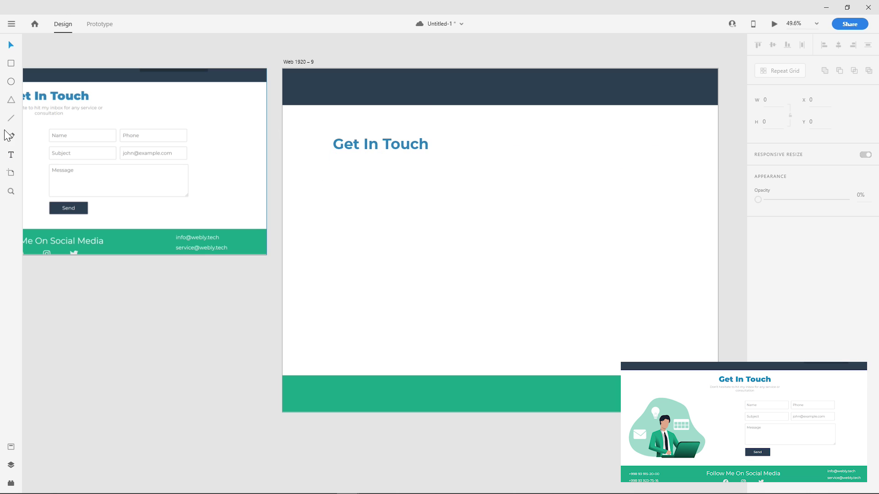
click(11, 155)
drag(332, 161, 494, 202)
text(Don't hesitate to hit my inbox for any service or consultation)
key(Escape)
Style the subtitle as Regular weight and darker colour, at font size 32 with line spacing 47.
drag(764, 248, 768, 347)
click(859, 248)
click(800, 302)
click(769, 380)
drag(700, 343, 638, 395)
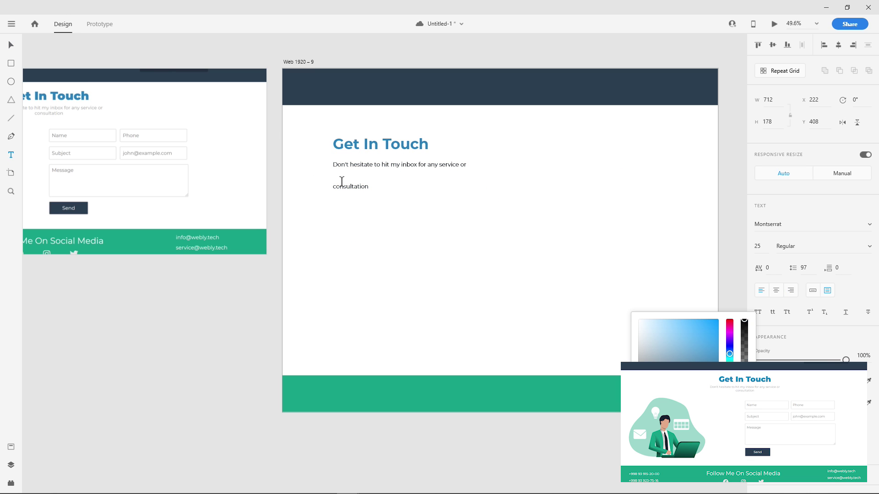
drag(804, 269, 805, 412)
triple_click(362, 174)
click(11, 45)
drag(762, 248, 762, 225)
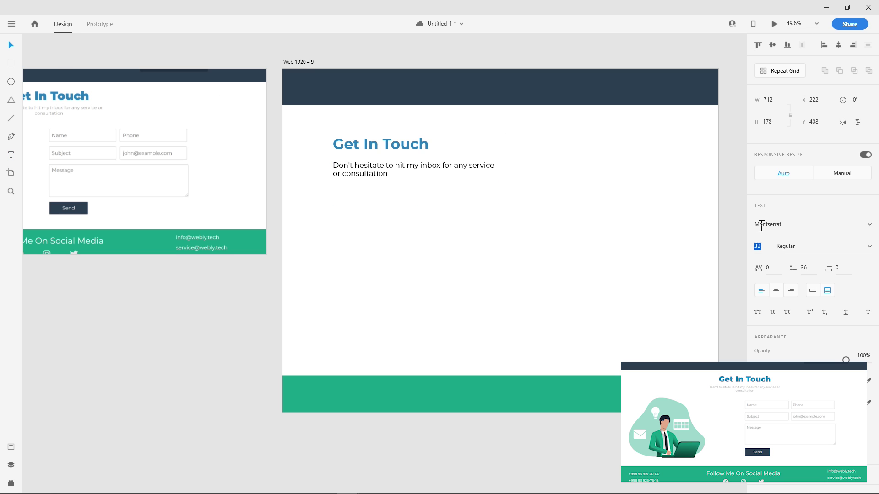
drag(808, 270, 813, 250)
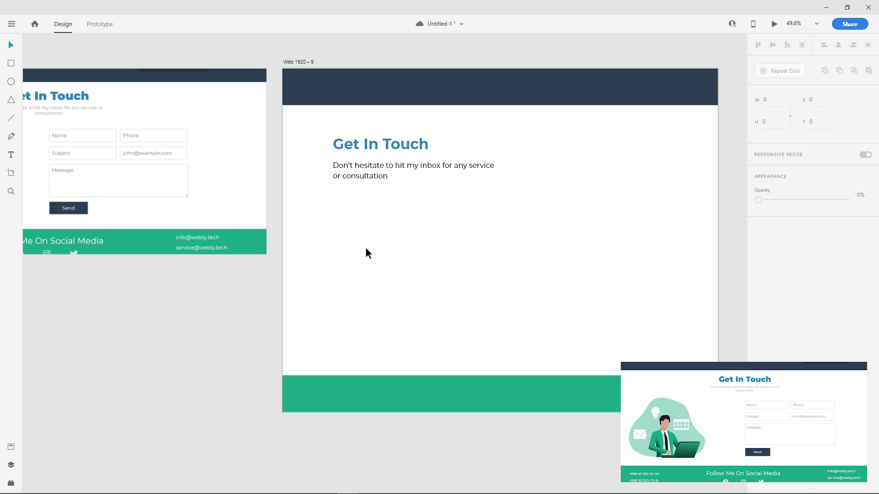
Nudge the subtitle up and trim its text box to fit the text.
click(11, 64)
click(11, 45)
drag(350, 174, 349, 169)
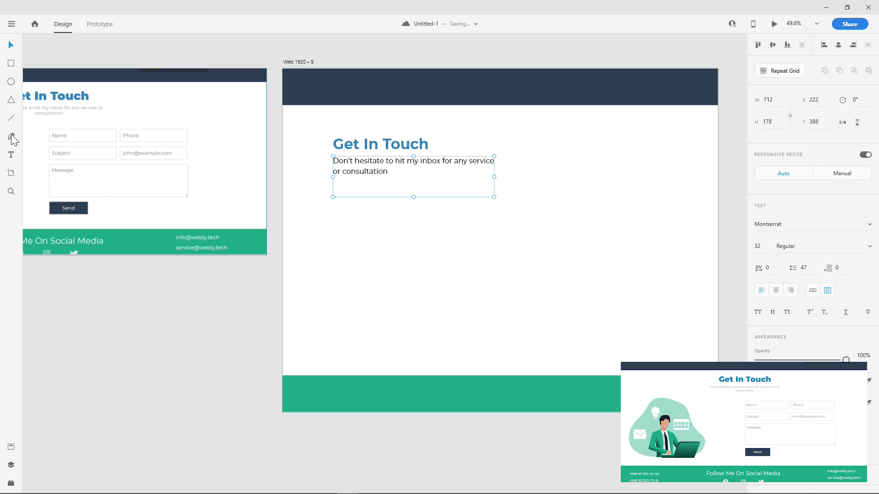
drag(414, 196, 414, 177)
Draw an input box below the subtitle with a bold 'Name' label above it.
click(11, 63)
drag(333, 210, 424, 226)
key(t)
click(334, 202)
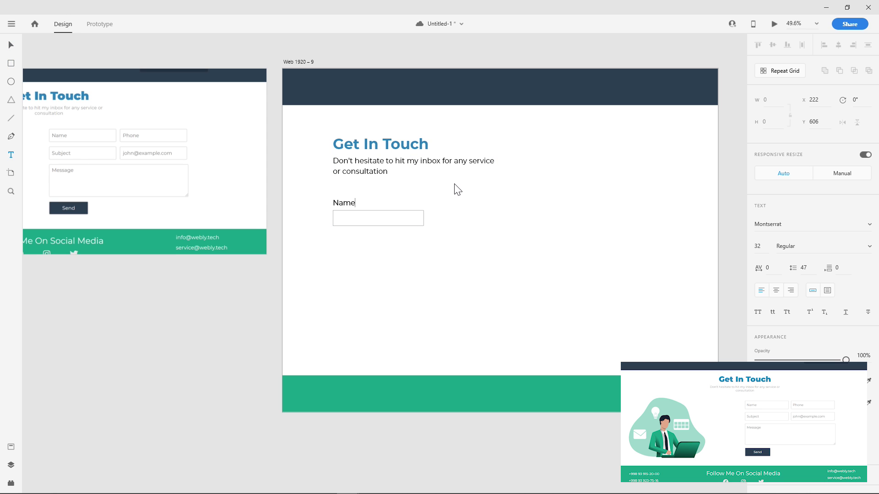
text(Name)
key(Escape)
click(813, 245)
click(815, 300)
Add a grey Regular-weight '(First & Last)' hint beside the Name label.
drag(349, 204, 374, 205)
click(862, 242)
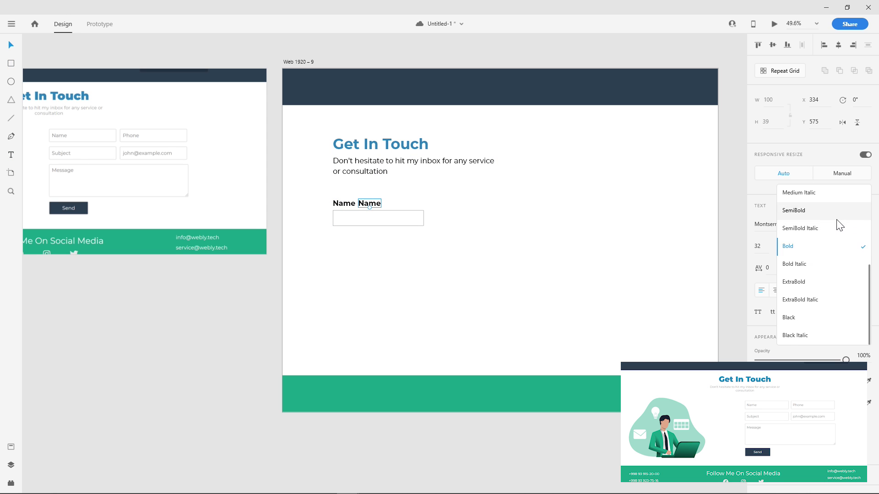
scroll(836, 221, up, 2)
click(835, 235)
double_click(376, 206)
text((First & Last))
key(Escape)
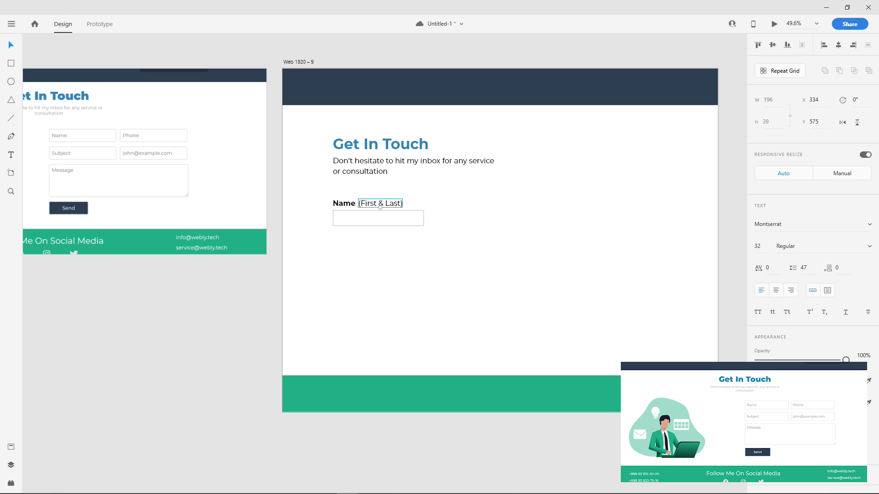
click(772, 381)
click(640, 372)
click(372, 204)
Resize the Name input box and duplicate the Name field to its right.
click(11, 484)
click(11, 483)
click(398, 257)
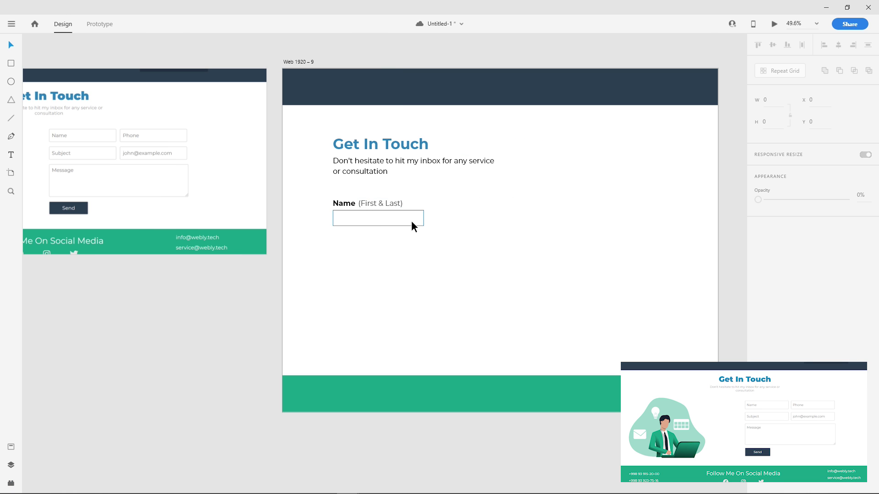
drag(414, 226, 428, 230)
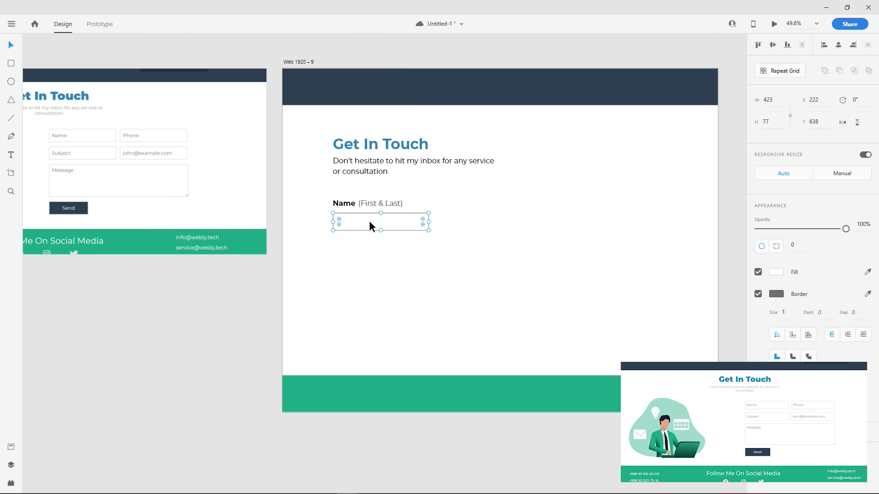
shift+click(369, 204)
drag(369, 204, 479, 202)
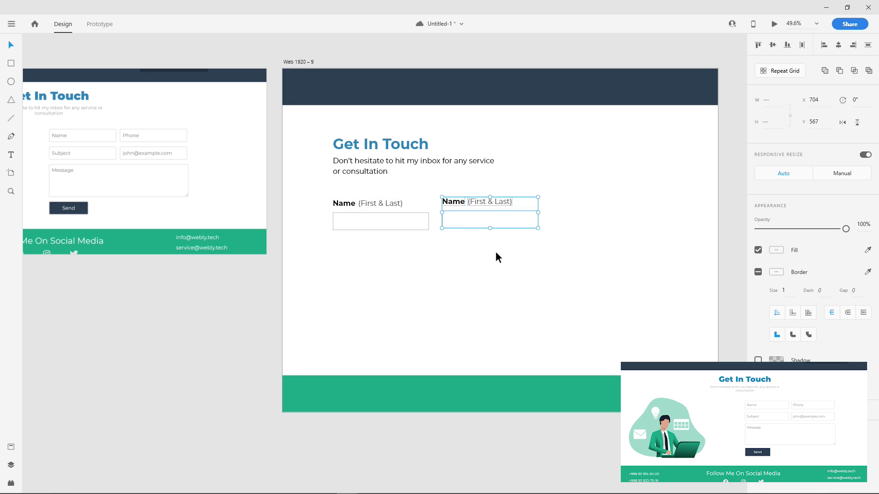
Widen the artboard and stretch the header and footer bars to match.
click(495, 253)
drag(496, 252, 346, 253)
click(146, 61)
drag(569, 237, 653, 238)
click(508, 89)
shift+click(497, 389)
drag(569, 240, 653, 240)
click(473, 242)
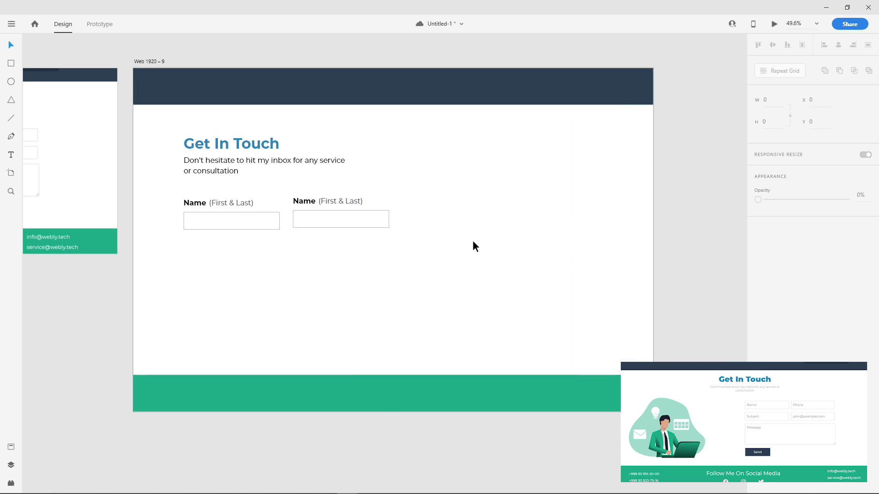
Relabel the second field 'Phone' with an 'xxx-xxx-xxxx' hint.
double_click(304, 201)
text(Phone)
drag(323, 201, 360, 200)
text(xx)
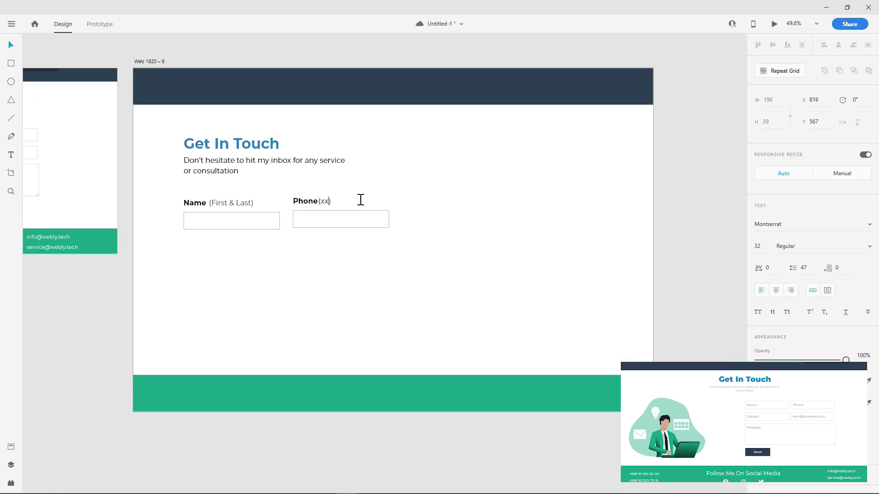
text(x-xxx-xxxx)
key(Escape)
key(Right)
key(Right)
key(Right)
key(Right)
key(Right)
key(Right)
key(Right)
key(Right)
key(Right)
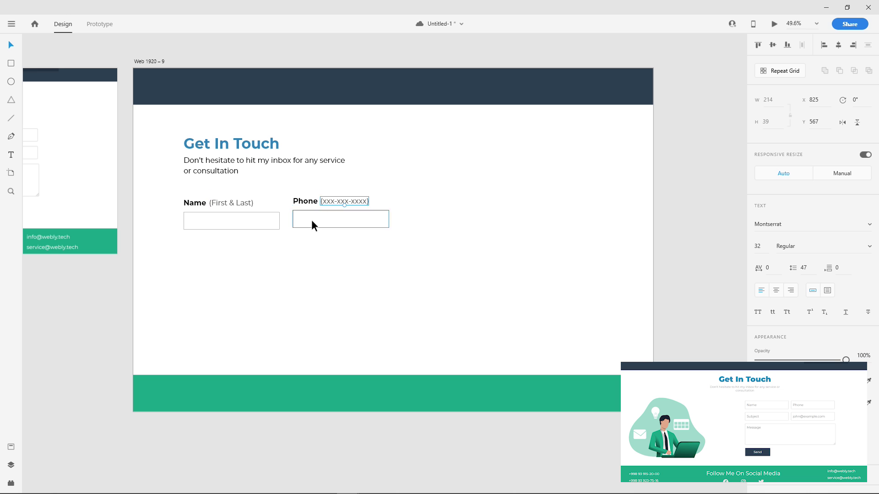
Duplicate both fields one row below and label them 'Email' and 'Subject'.
click(293, 245)
drag(177, 193, 315, 263)
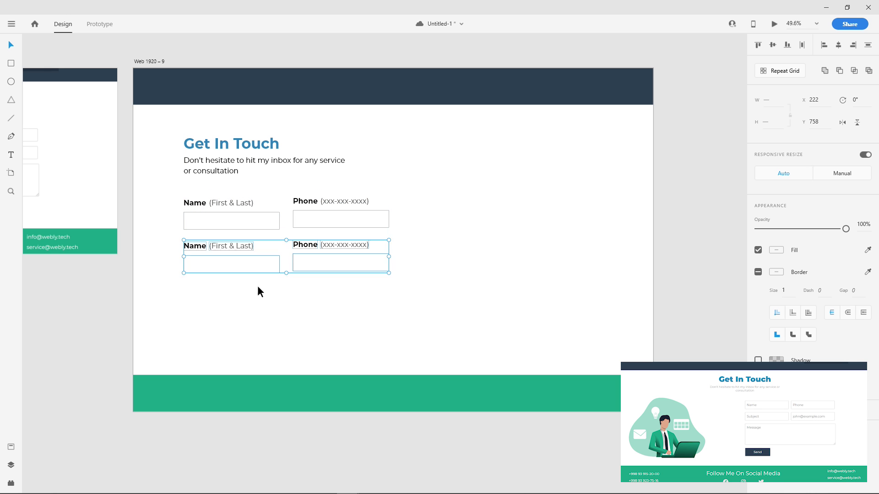
double_click(192, 246)
text(Email)
double_click(305, 245)
text(Subject)
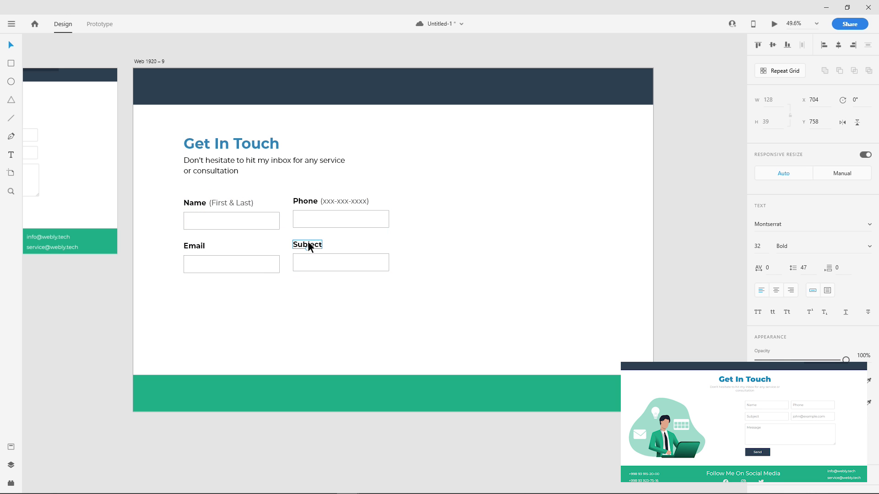
Add a 'Message' field spanning both columns below Email and extend the artboard downward.
click(194, 247)
shift+click(226, 264)
drag(226, 264, 225, 307)
double_click(194, 289)
text(Message)
click(226, 308)
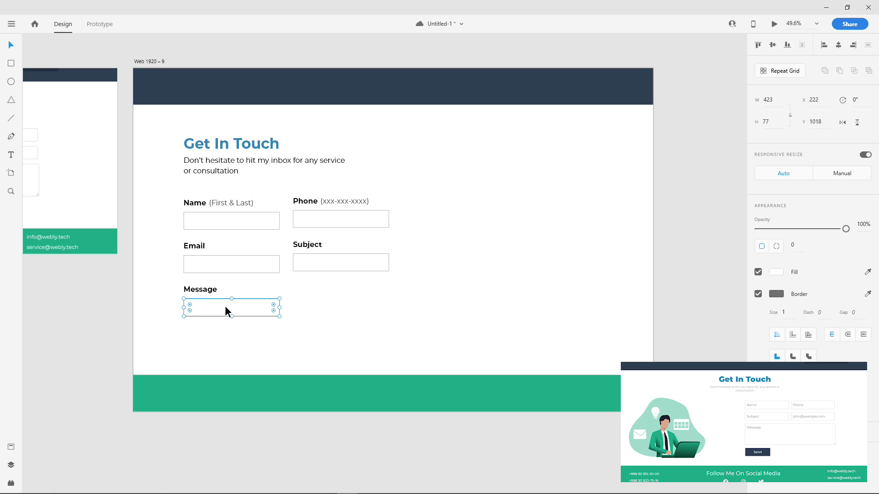
drag(280, 317, 389, 345)
click(444, 235)
click(147, 61)
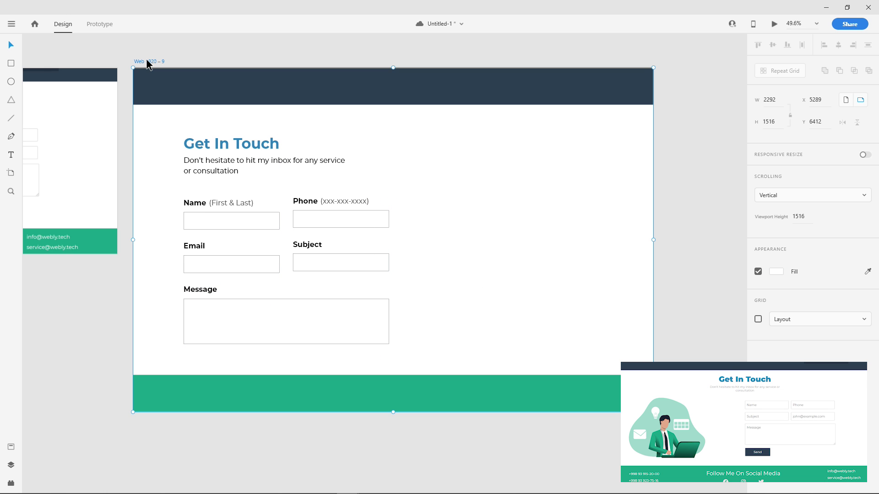
drag(393, 412, 394, 446)
Move the footer to the new bottom and add a borderless navy button box below Message.
drag(383, 395, 382, 430)
click(316, 378)
drag(235, 263, 236, 372)
click(759, 272)
click(868, 250)
click(278, 98)
click(274, 376)
click(758, 293)
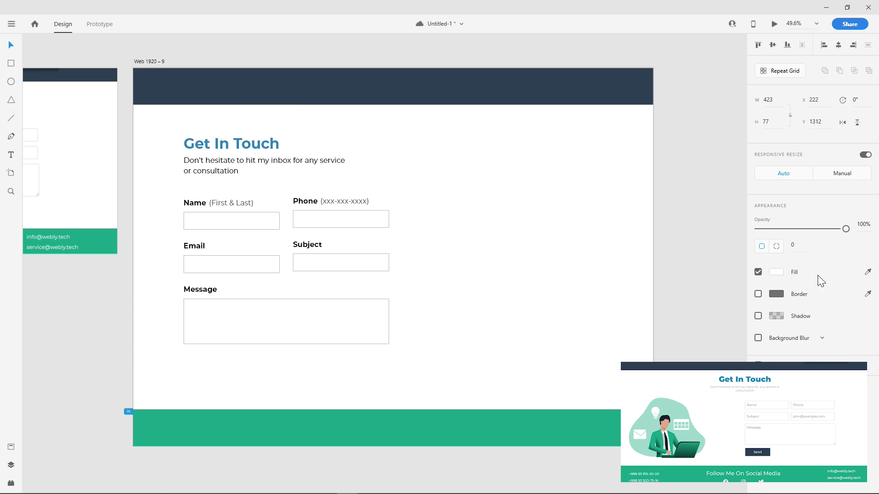
click(868, 271)
click(552, 96)
click(222, 354)
Add centre-aligned 'Send' text over the navy button.
scroll(216, 366, up, 5)
click(15, 158)
drag(166, 311, 376, 336)
click(776, 290)
text(Send)
click(11, 45)
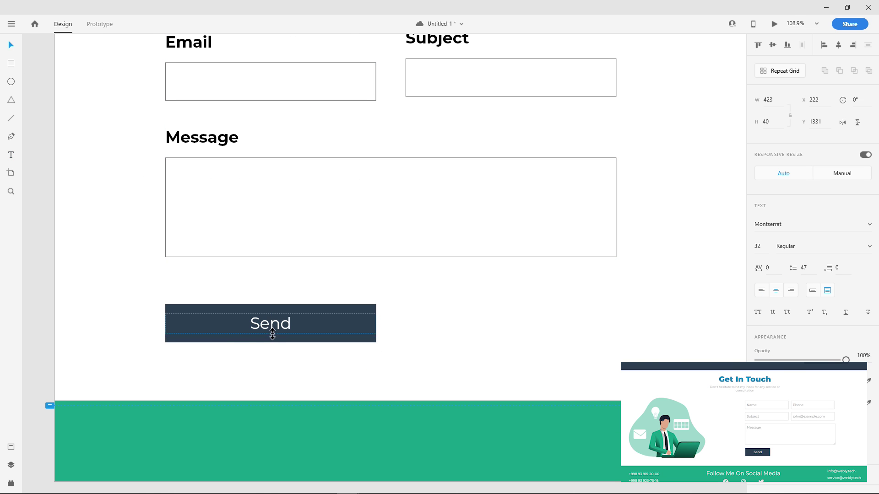
scroll(426, 320, down, 6)
drag(500, 334, 308, 367)
shift+click(244, 356)
click(347, 354)
scroll(362, 325, down, 2)
double_click(371, 312)
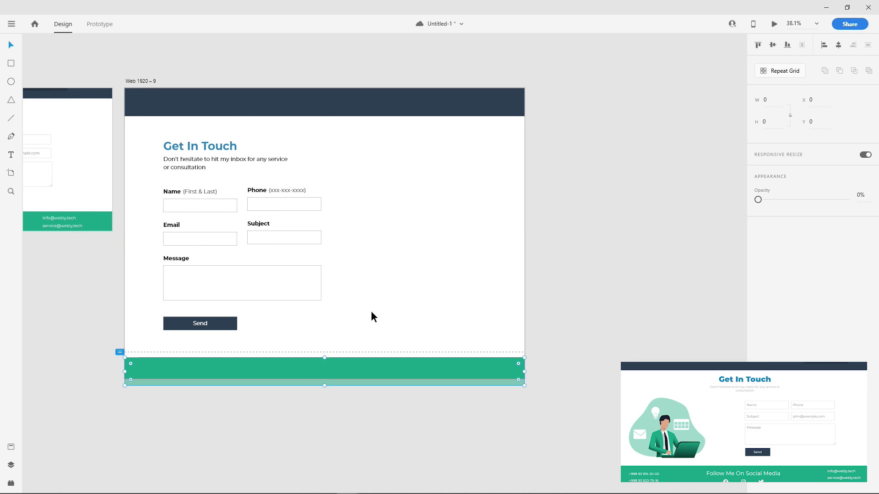
click(508, 156)
Paste the illustration and place it to the right of the contact form.
key(ctrl+v)
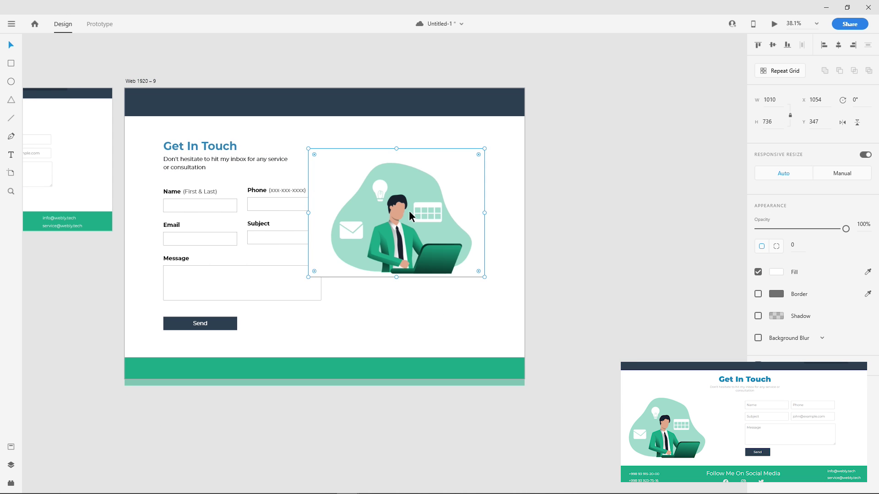
drag(408, 210, 438, 239)
click(530, 183)
Pan across the canvas past Web 1920 – 8 toward the API-directory artboard.
drag(476, 380, 542, 380)
scroll(542, 380, down, 4)
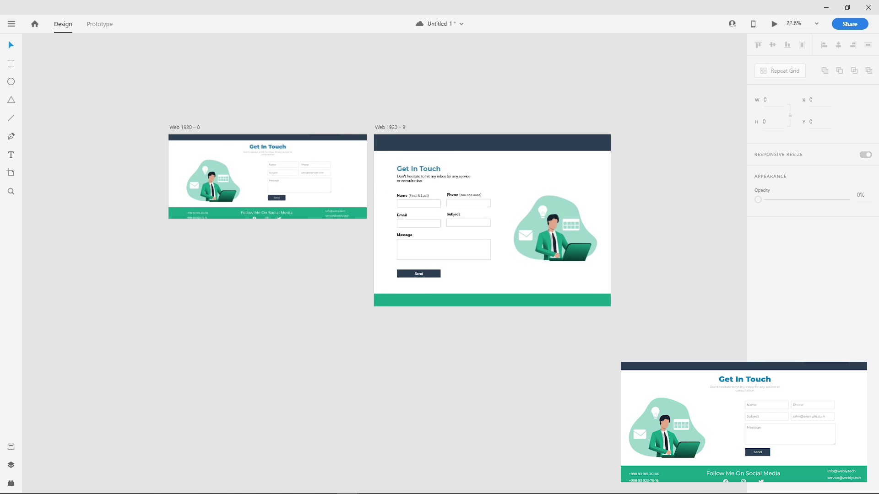
scroll(453, 310, up, 4)
drag(410, 306, 365, 291)
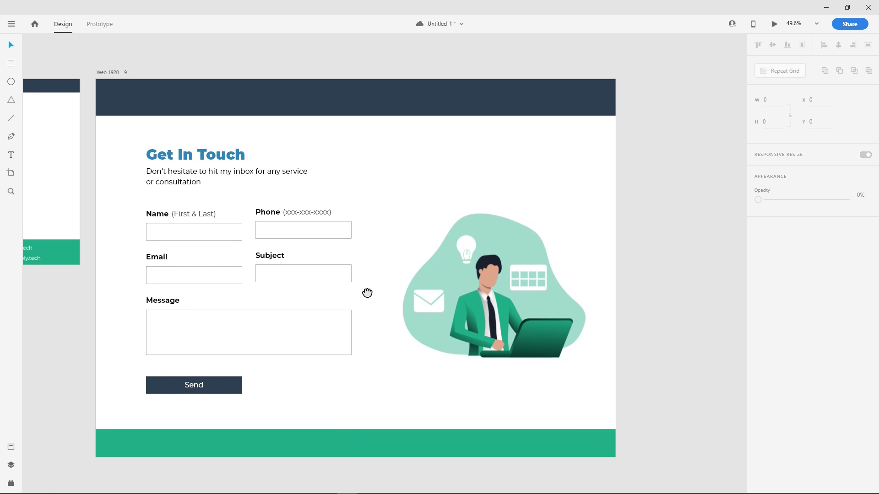
drag(243, 306, 632, 398)
scroll(290, 339, up, 1)
drag(299, 321, 393, 320)
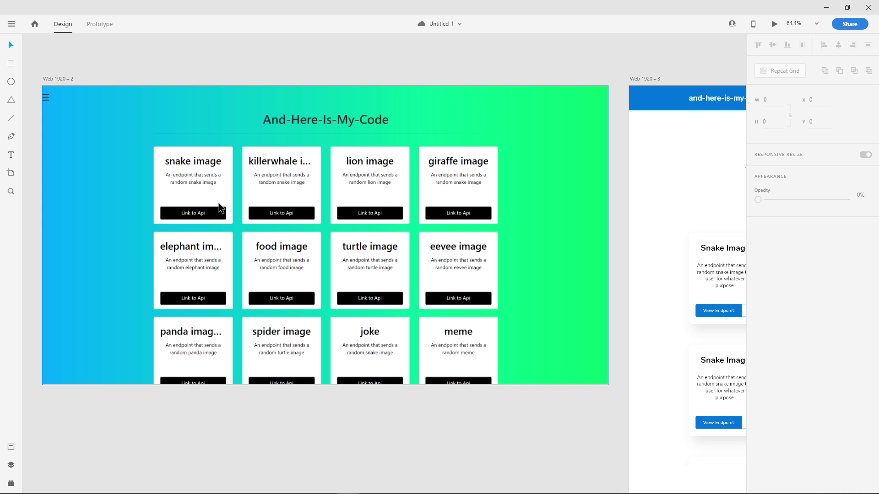
Change the Web 1920 – 3 artboard's background fill from #FFFFFF to light grey #F6F6F6.
scroll(361, 72, down, 3)
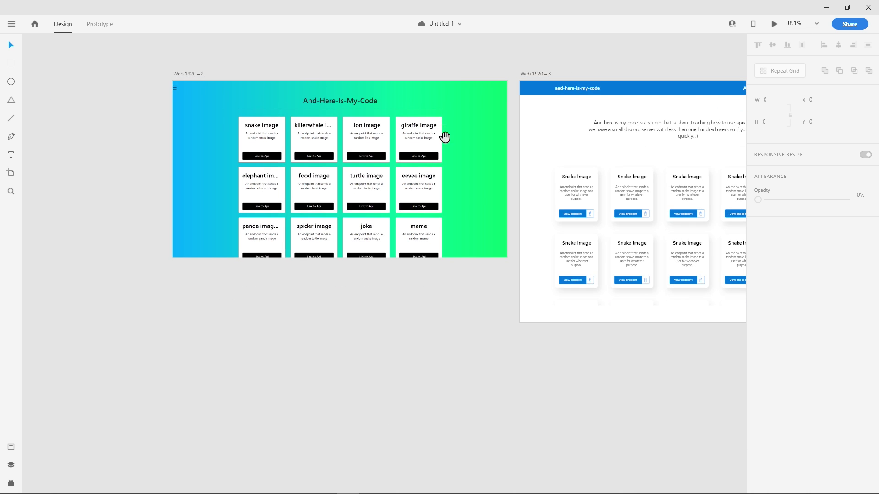
scroll(274, 156, right, 5)
scroll(248, 143, up, 2)
scroll(320, 141, up, 2)
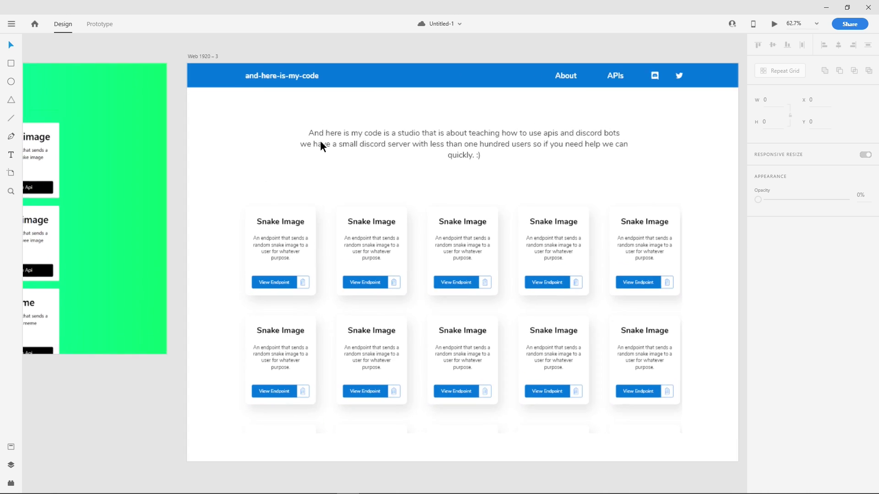
drag(334, 137, 233, 107)
scroll(320, 122, down, 2)
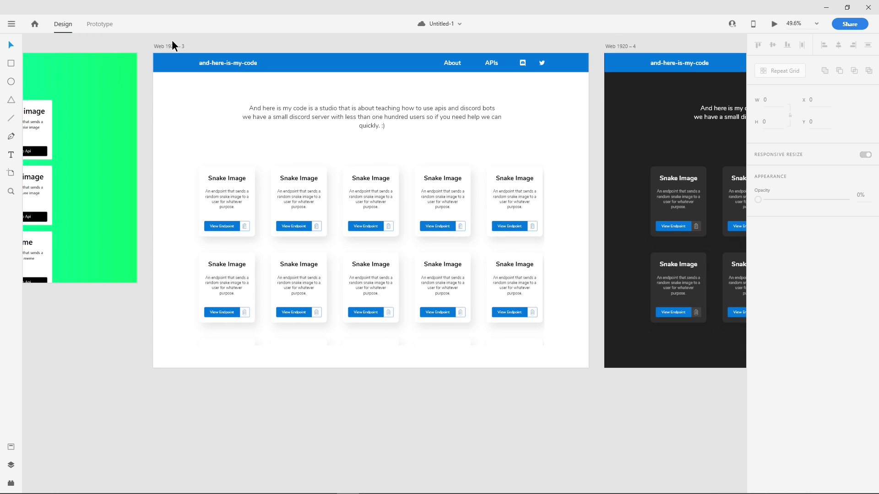
scroll(241, 108, up, 2)
drag(324, 124, 255, 122)
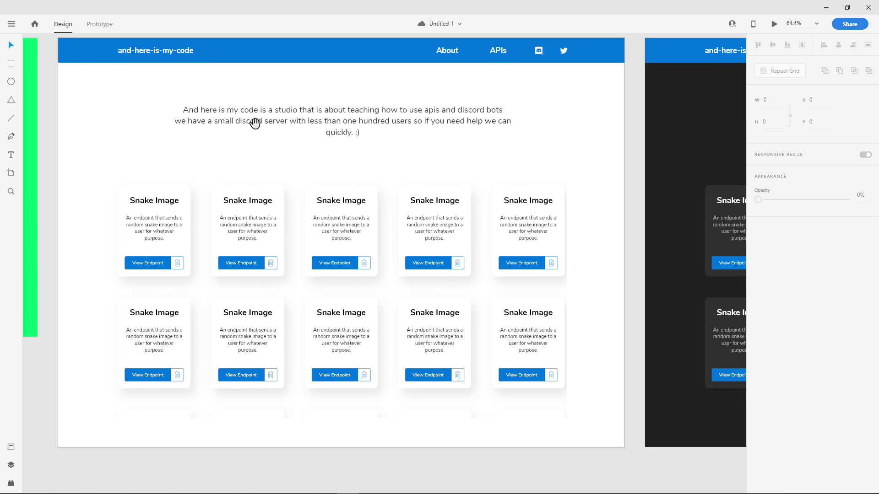
scroll(96, 78, up, 1)
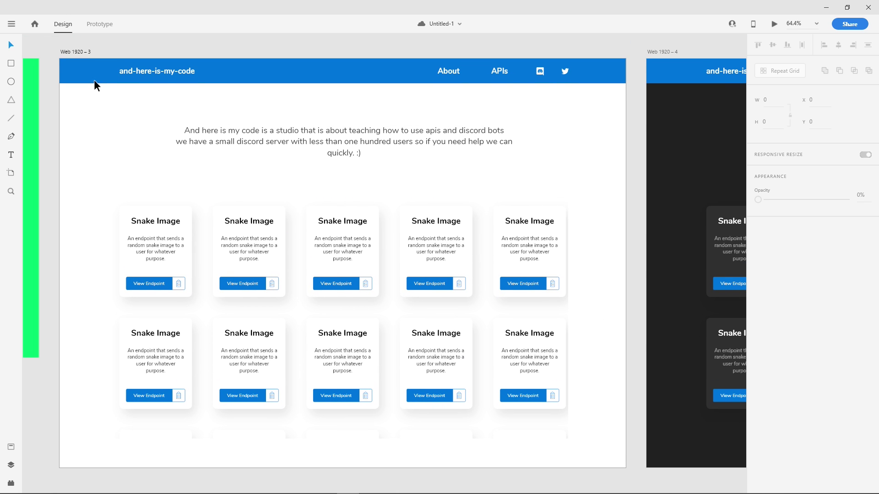
click(79, 54)
click(775, 273)
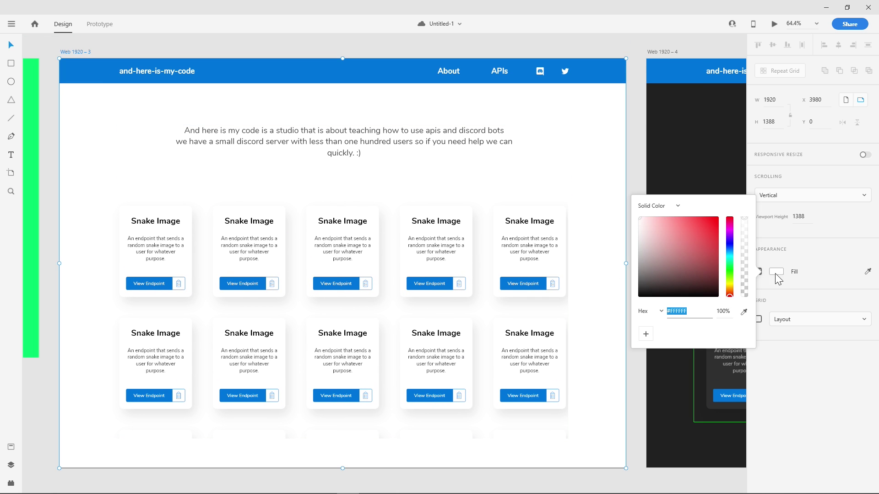
drag(641, 219, 636, 219)
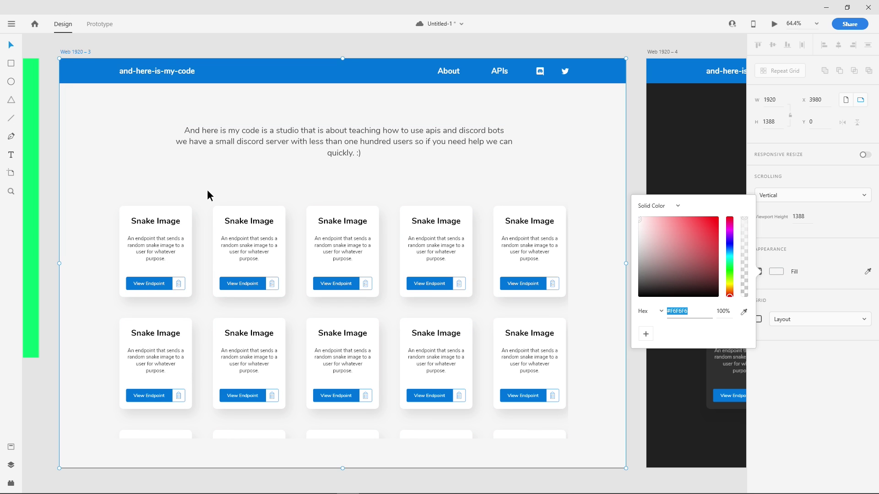
click(202, 200)
Inspect the Snake Image card grid and its text, then bring both API artboards into view.
click(202, 207)
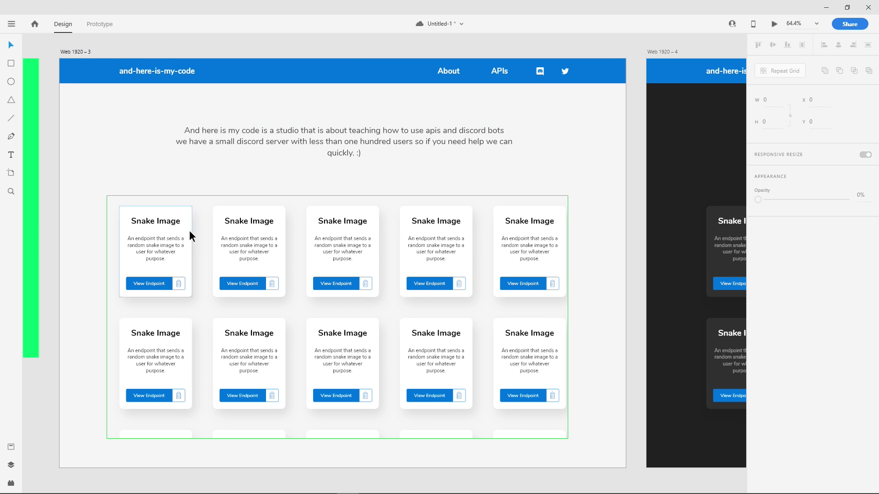
click(158, 150)
click(92, 142)
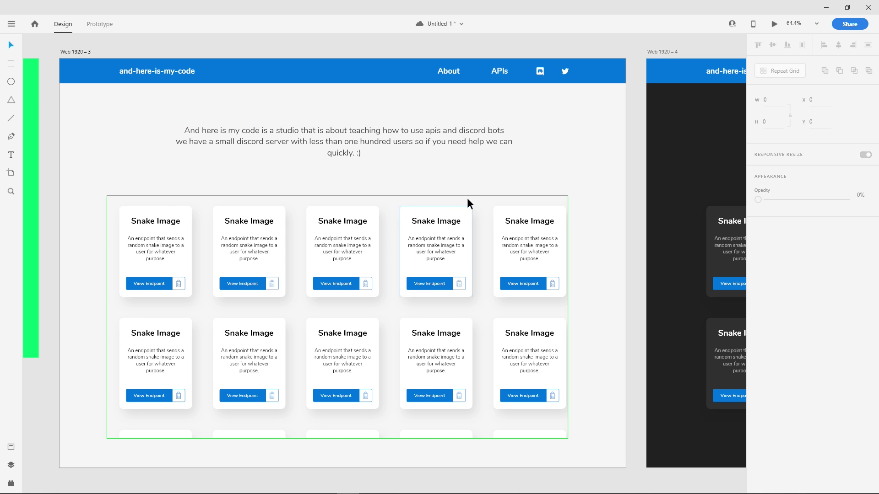
scroll(581, 157, down, 3)
drag(618, 200, 193, 207)
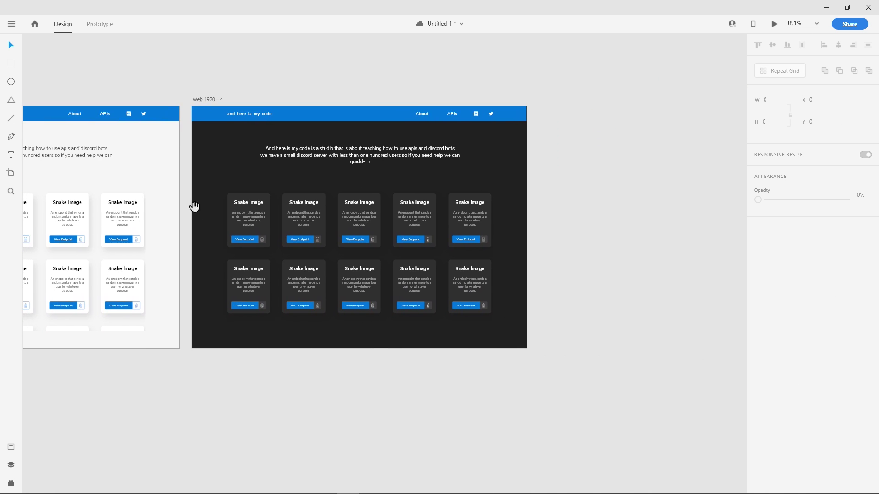
scroll(220, 205, up, 3)
scroll(251, 196, down, 5)
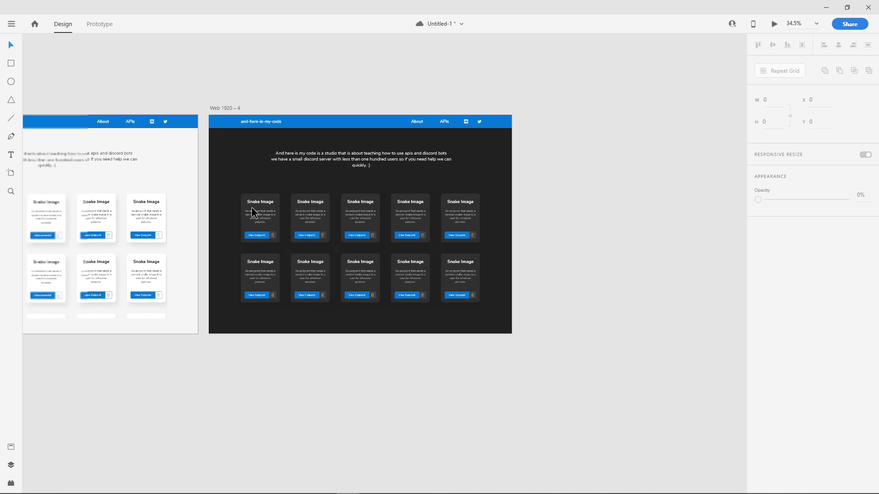
drag(283, 256, 450, 177)
scroll(449, 176, down, 5)
scroll(324, 198, up, 4)
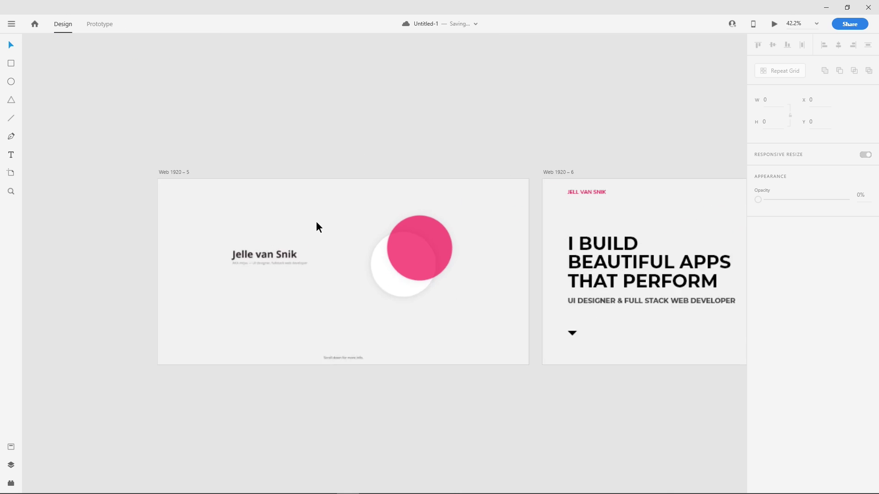
Inspect Web 1920 – 5's background, the I BUILD BEAUTIFUL APPS THAT PERFORM heading, subtitle and red logo text.
scroll(386, 231, down, 2)
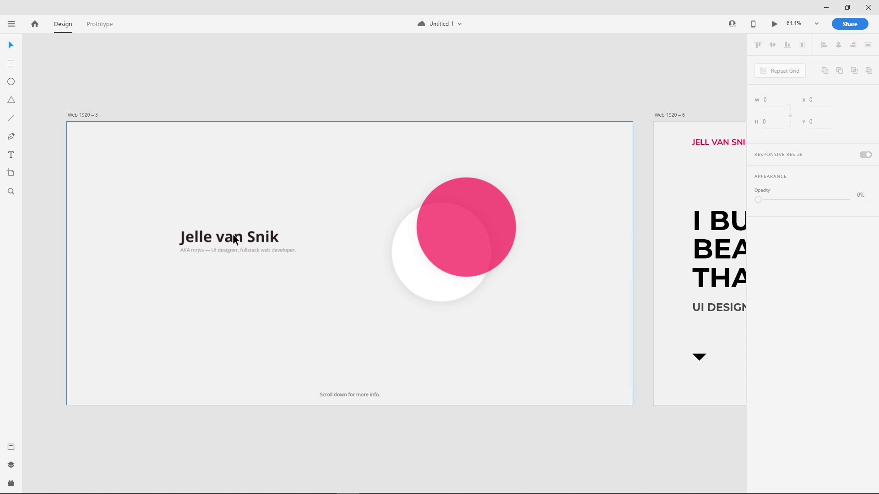
click(351, 271)
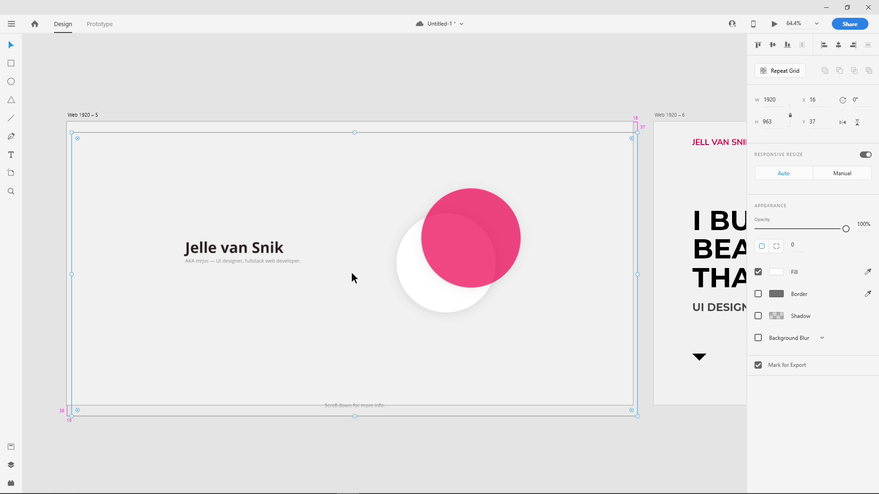
scroll(370, 293, down, 3)
drag(345, 308, 197, 289)
click(318, 249)
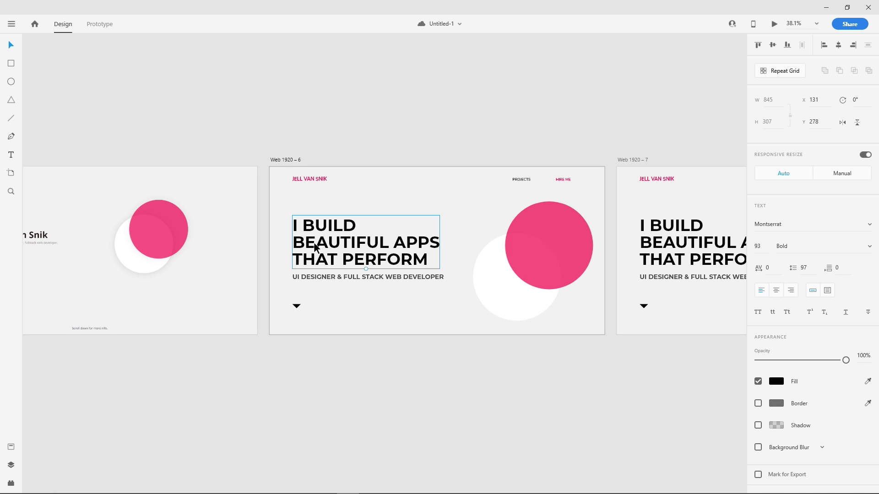
click(311, 278)
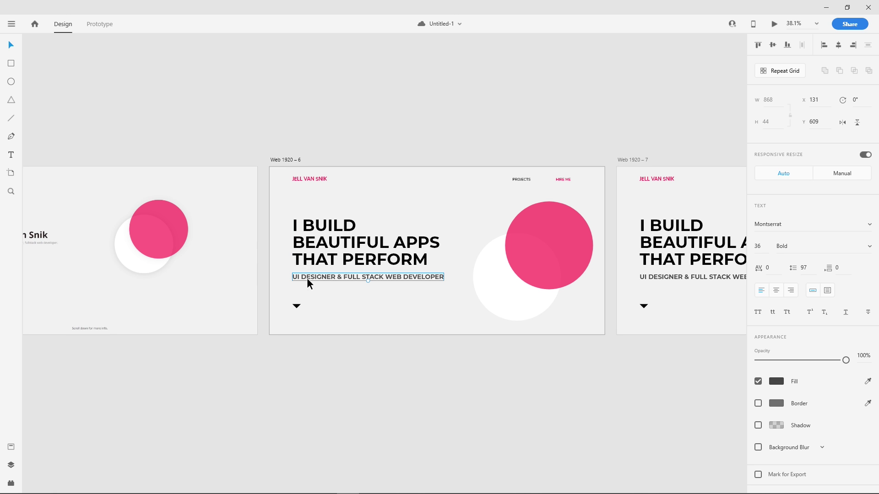
drag(209, 282, 275, 277)
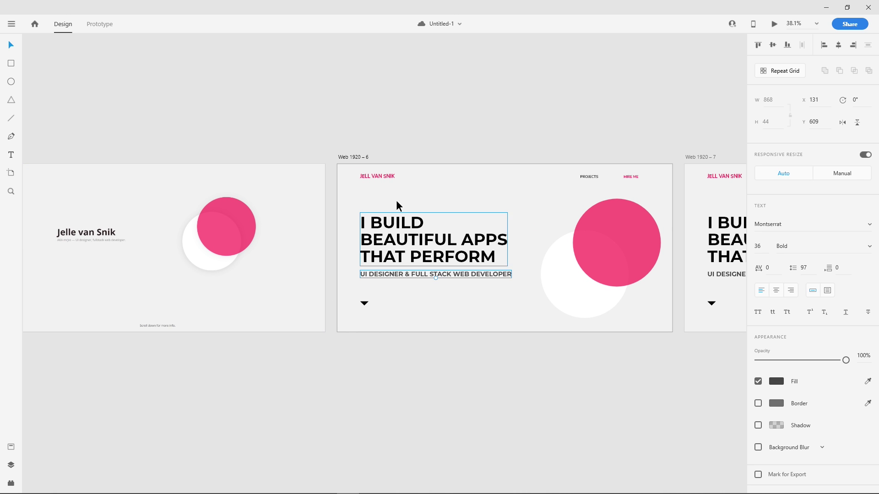
click(378, 176)
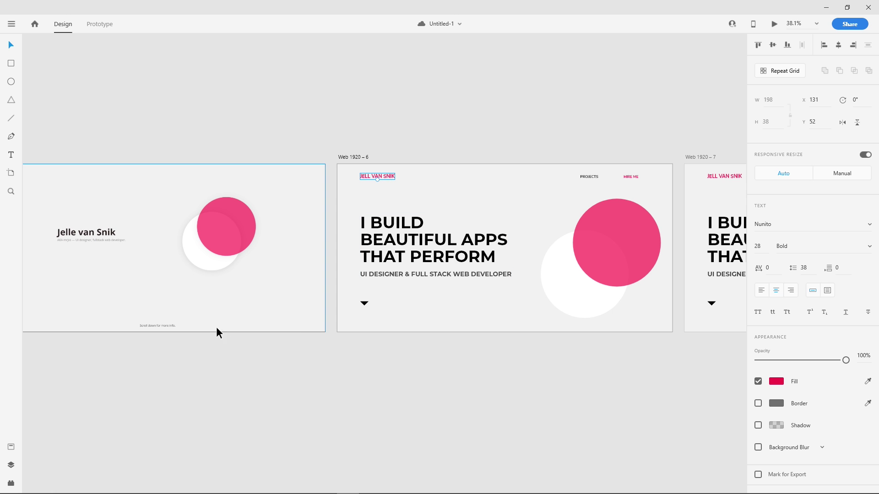
Check the hero's down arrow on Web 1920 – 6, then move the view to the Get In Touch artboard.
scroll(145, 334, up, 5)
scroll(245, 303, down, 4)
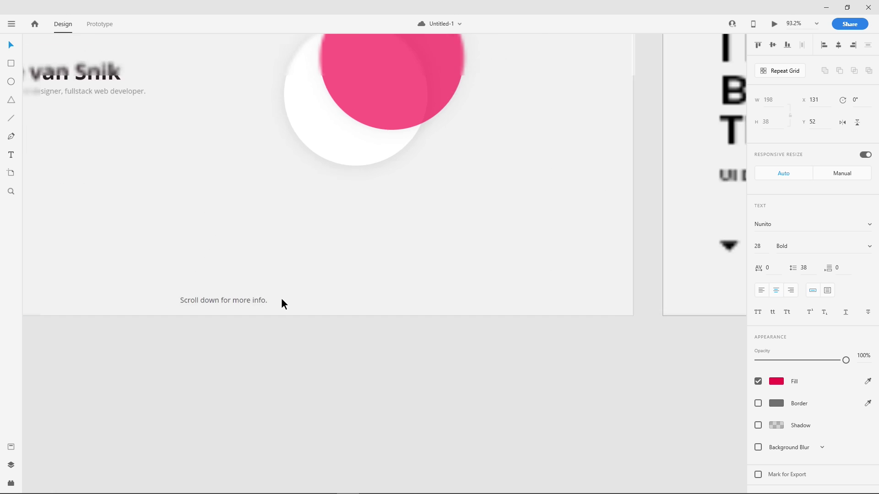
drag(451, 288, 212, 290)
click(246, 284)
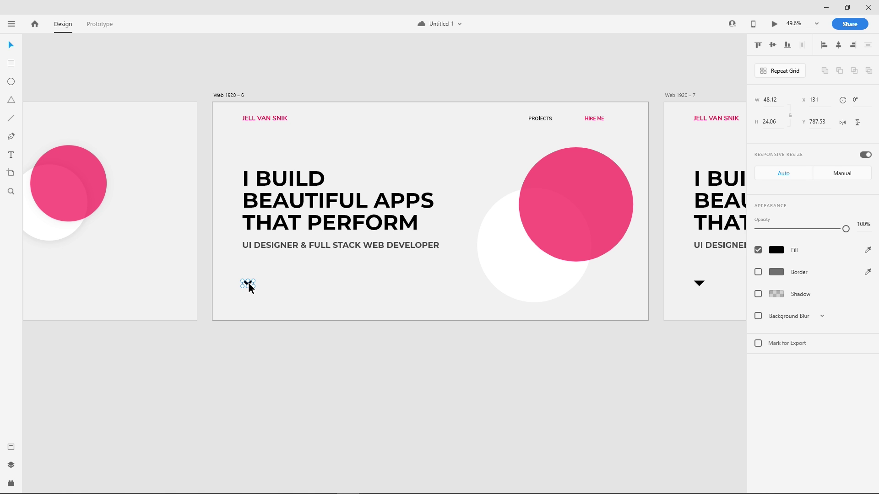
click(274, 312)
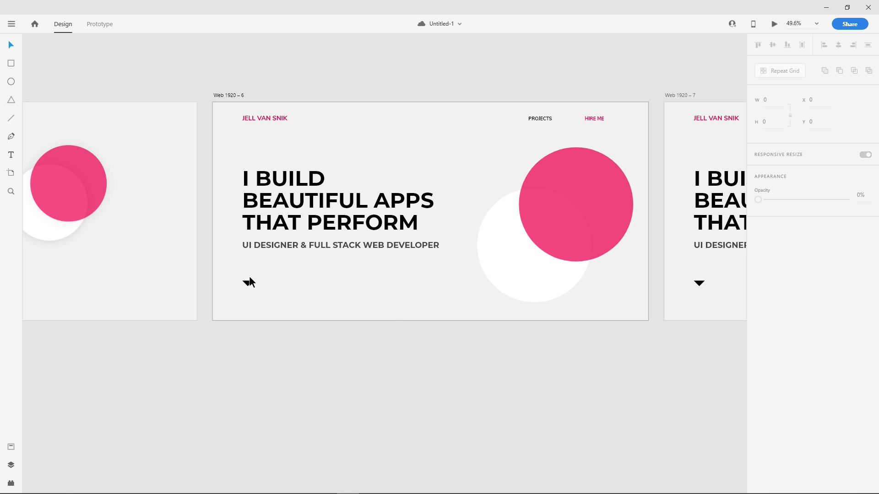
scroll(386, 279, down, 2)
drag(430, 300, 414, 267)
drag(275, 313, 365, 130)
drag(253, 338, 471, 167)
drag(197, 275, 272, 212)
scroll(265, 236, up, 3)
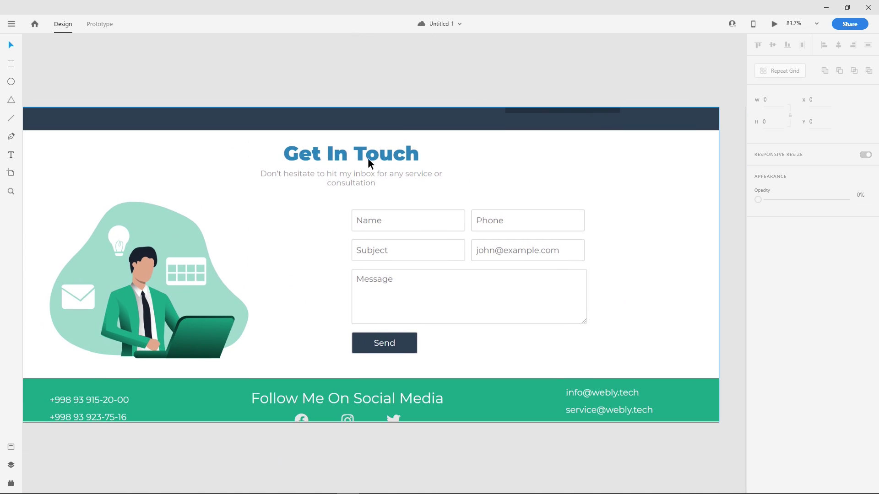